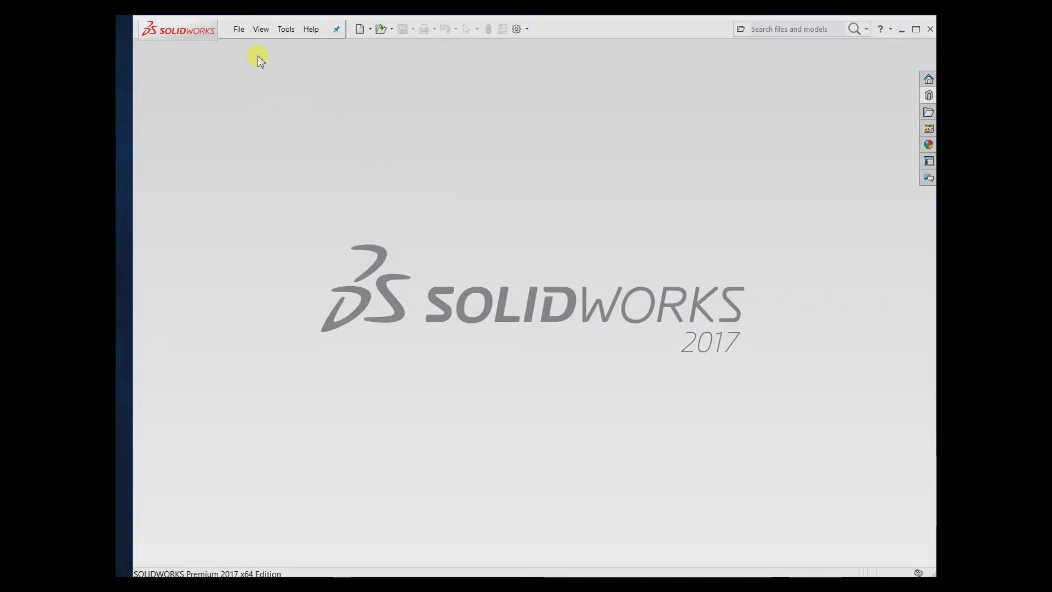
Step: Create a new part document and start an extruded boss sketch on the Front Plane
left_click(239, 30)
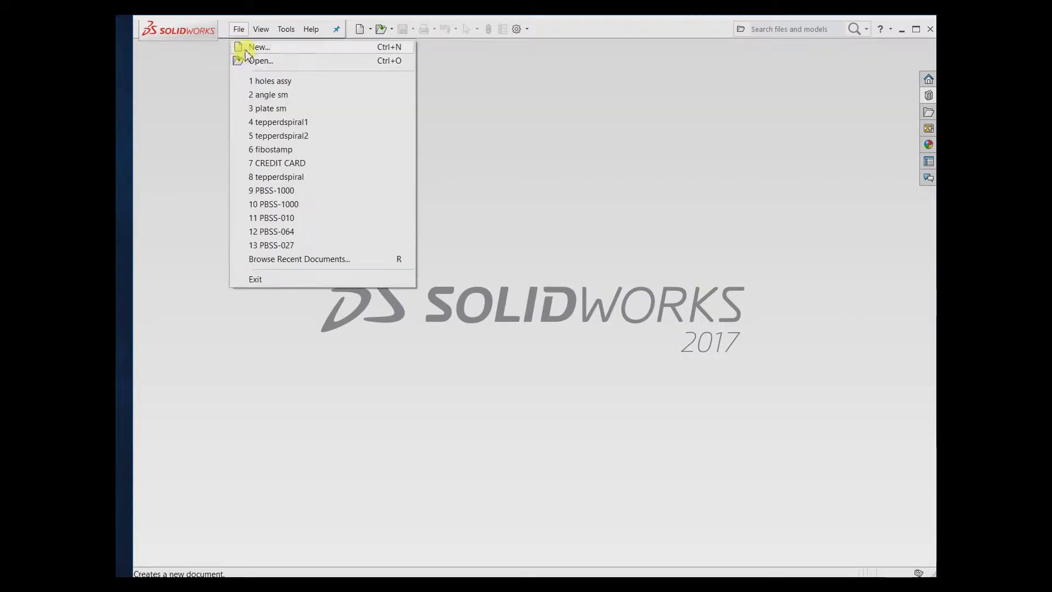
left_click(247, 50)
left_click(565, 444)
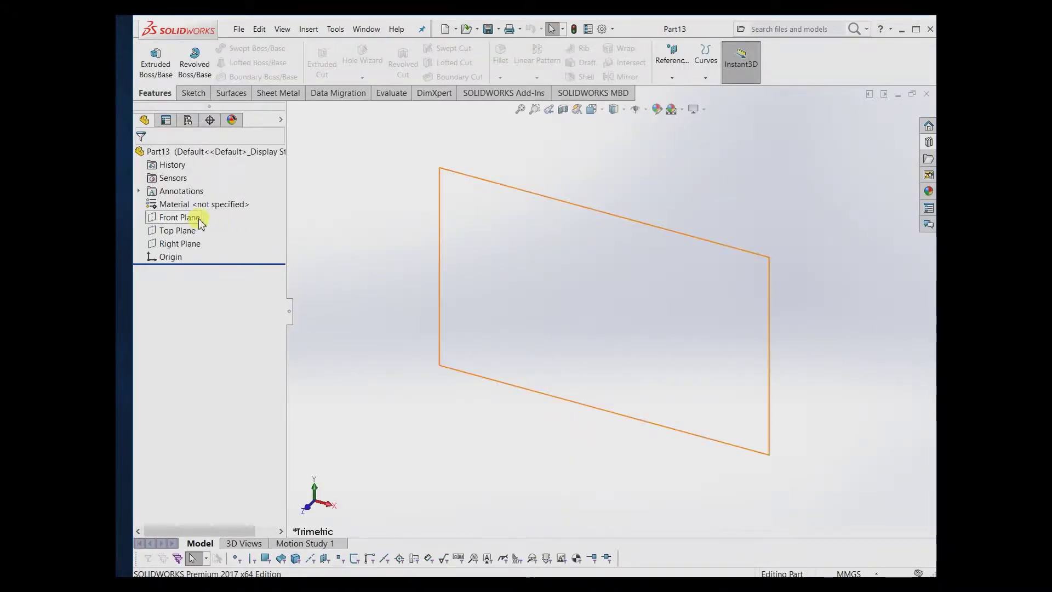
left_click(200, 218)
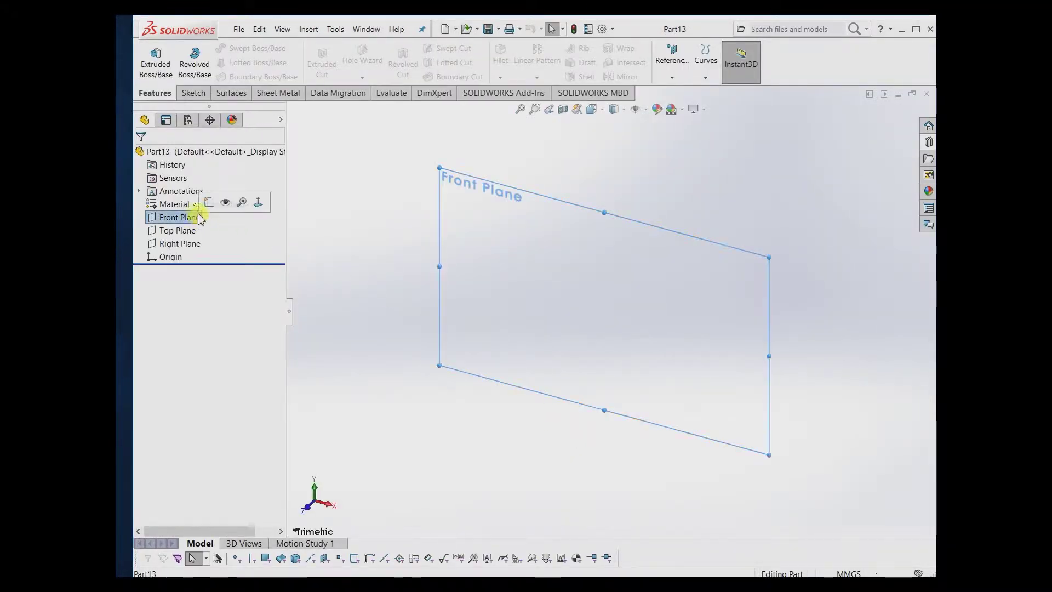
left_click(157, 73)
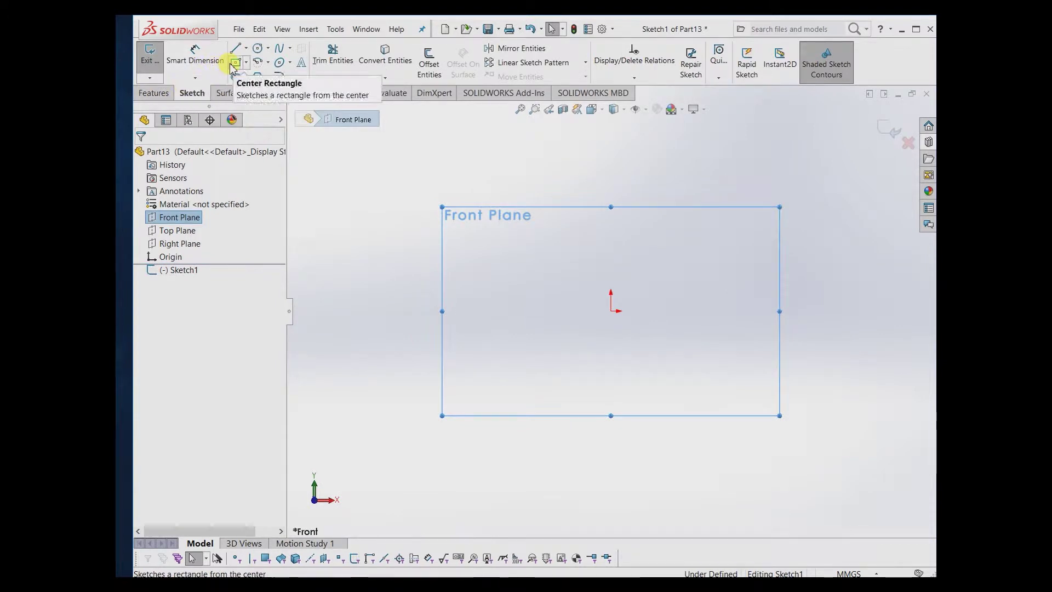
Step: Sketch a center rectangle about 133 mm wide, centred on the origin
left_click(236, 62)
left_click(612, 311)
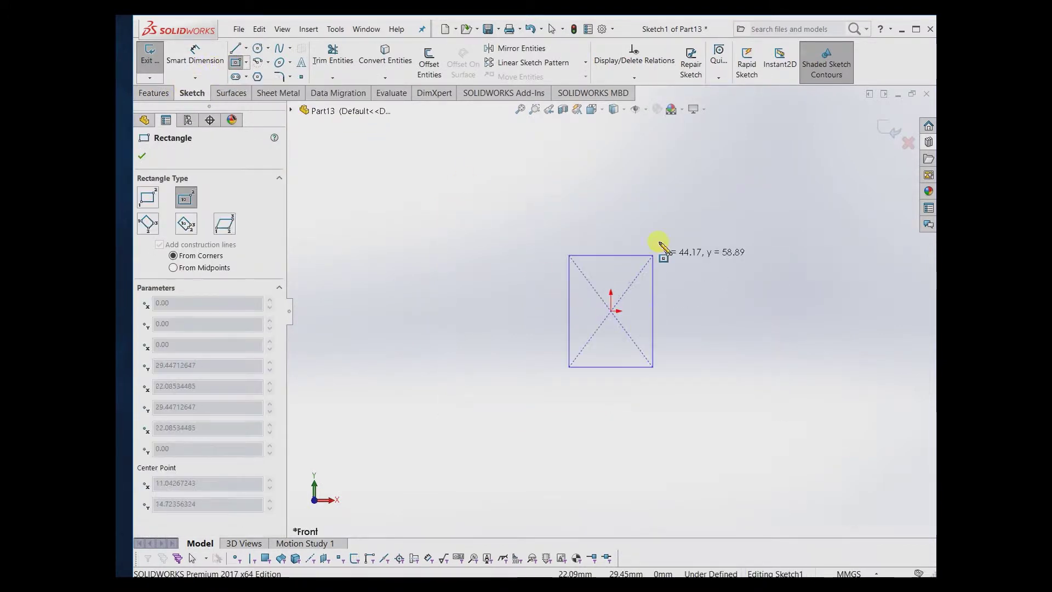
left_click(737, 182)
Step: Dimension the rectangle to a height of 100 mm and a width of 60 mm
right_click_drag(805, 310, 797, 274)
left_click(639, 183)
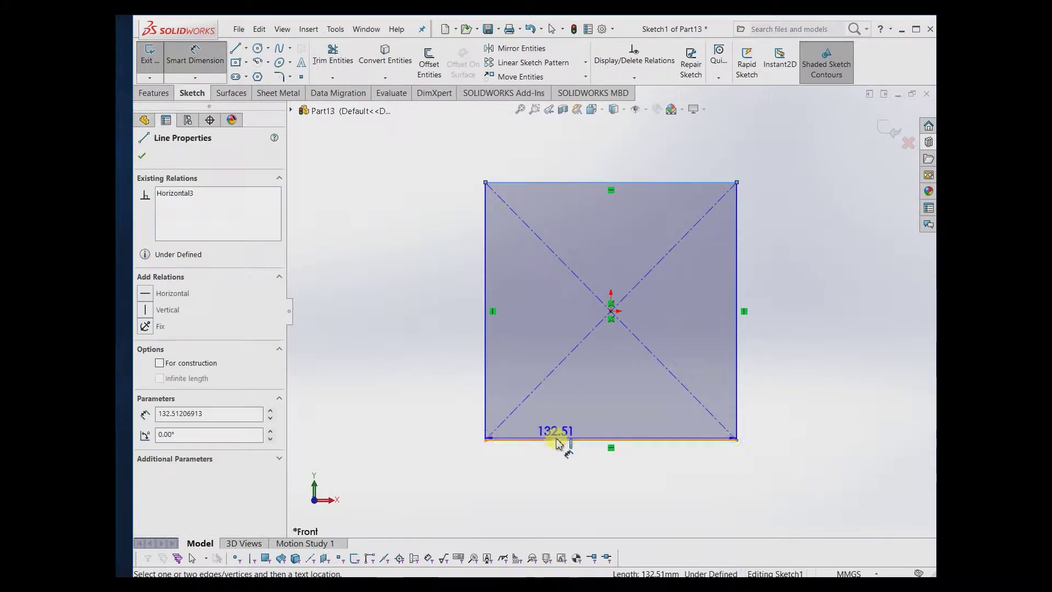
left_click(557, 439)
left_click(406, 331)
type("100")
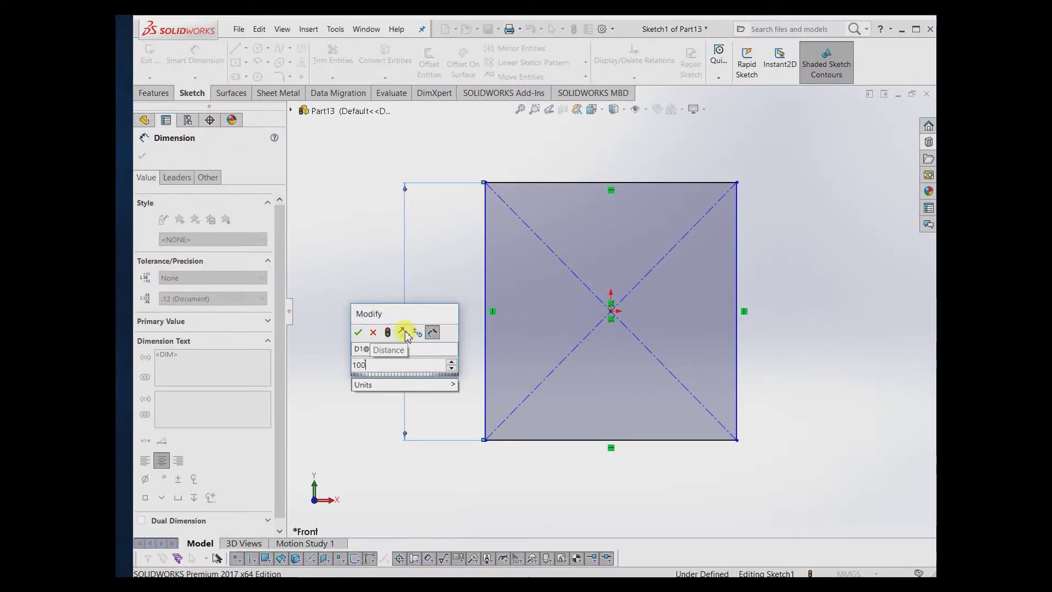
key("Return")
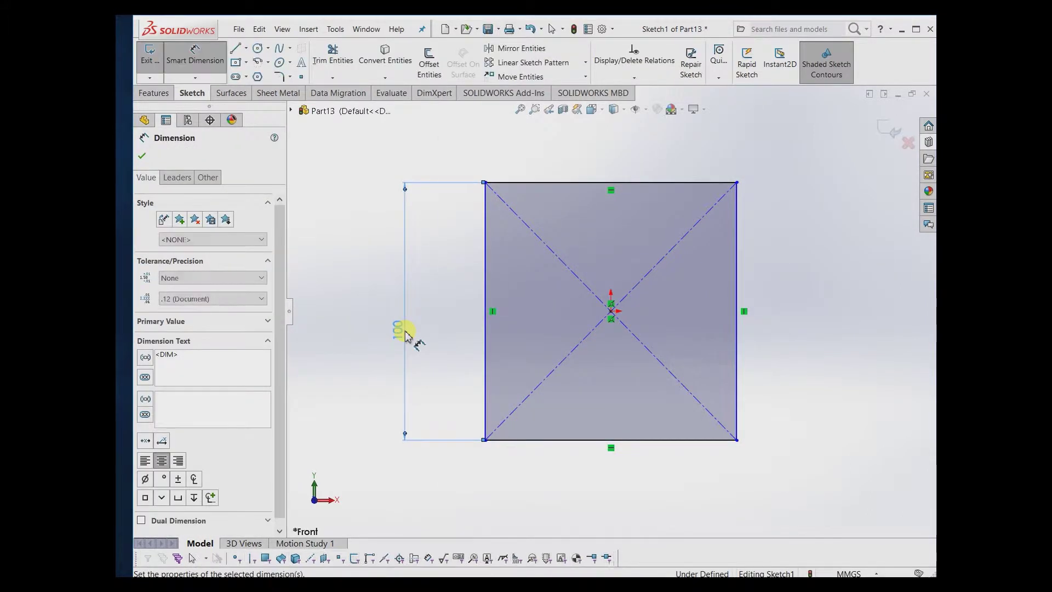
left_click(548, 182)
left_click(631, 144)
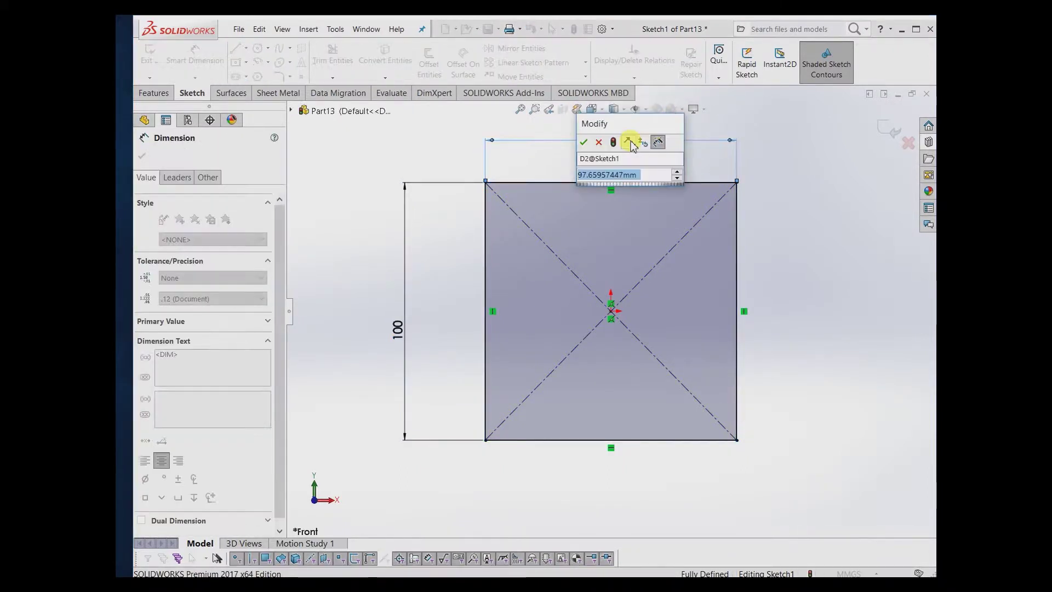
type("60")
key("Return")
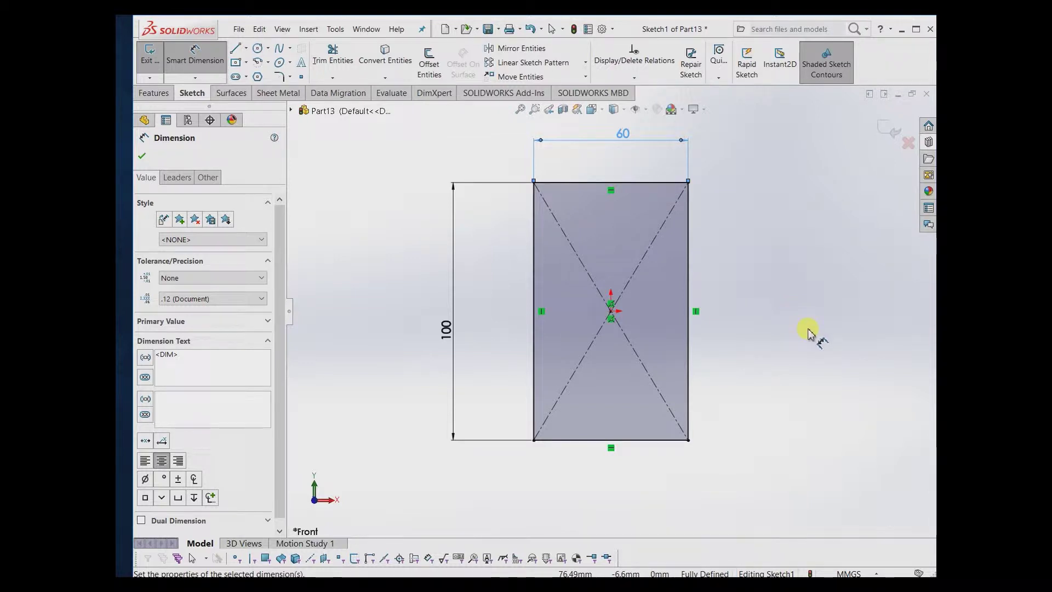
mouse_move(807, 327)
right_mouse_down()
mouse_move(808, 316)
mouse_move(816, 336)
mouse_move(803, 333)
right_mouse_up()
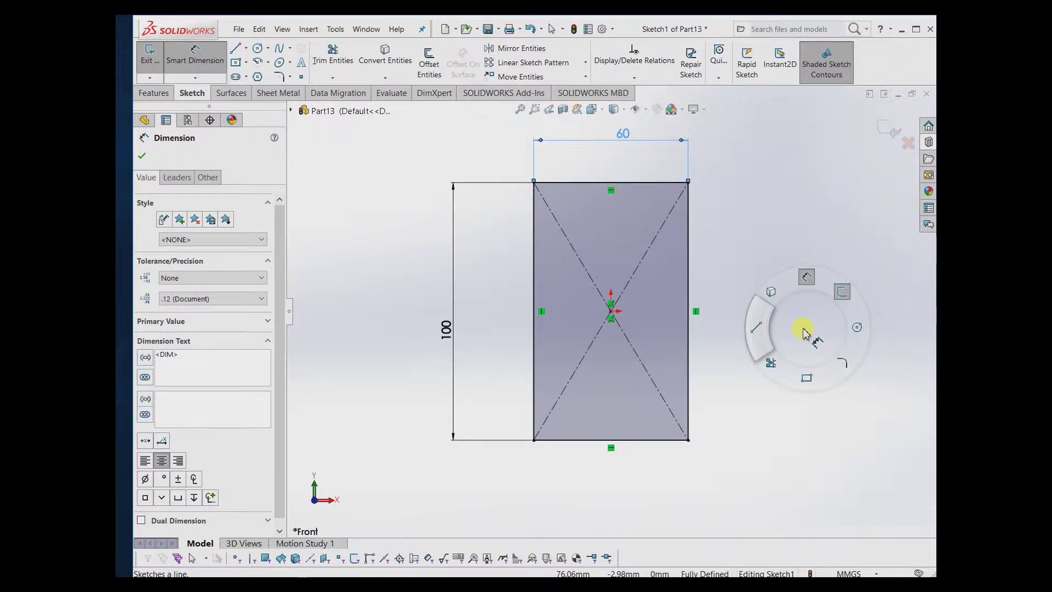
right_click_drag(804, 332, 804, 330)
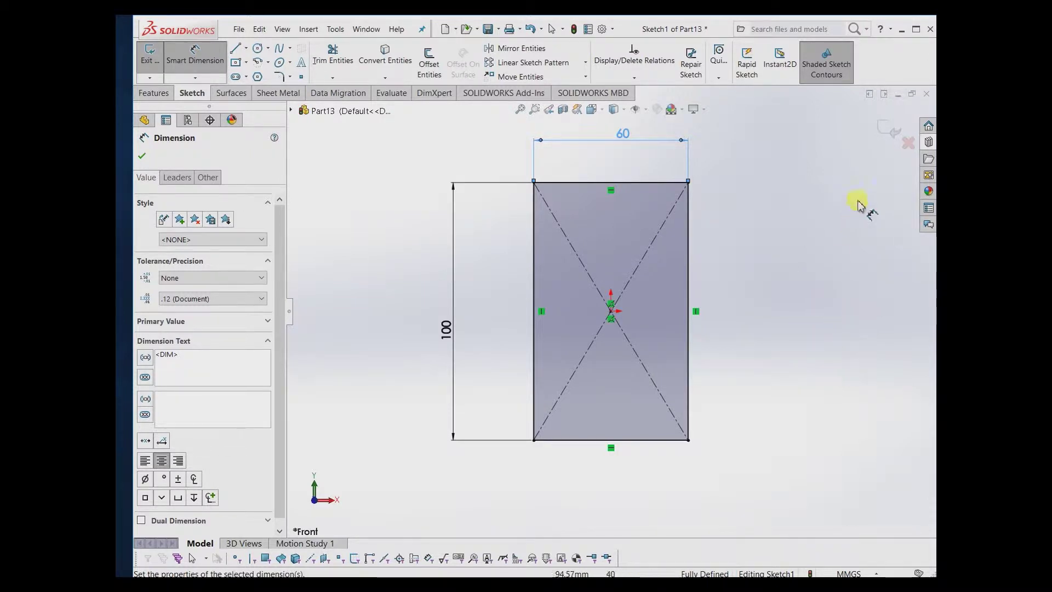
Step: Finish the sketch and extrude the rectangle forward by about 27 mm to form a block
left_click(883, 132)
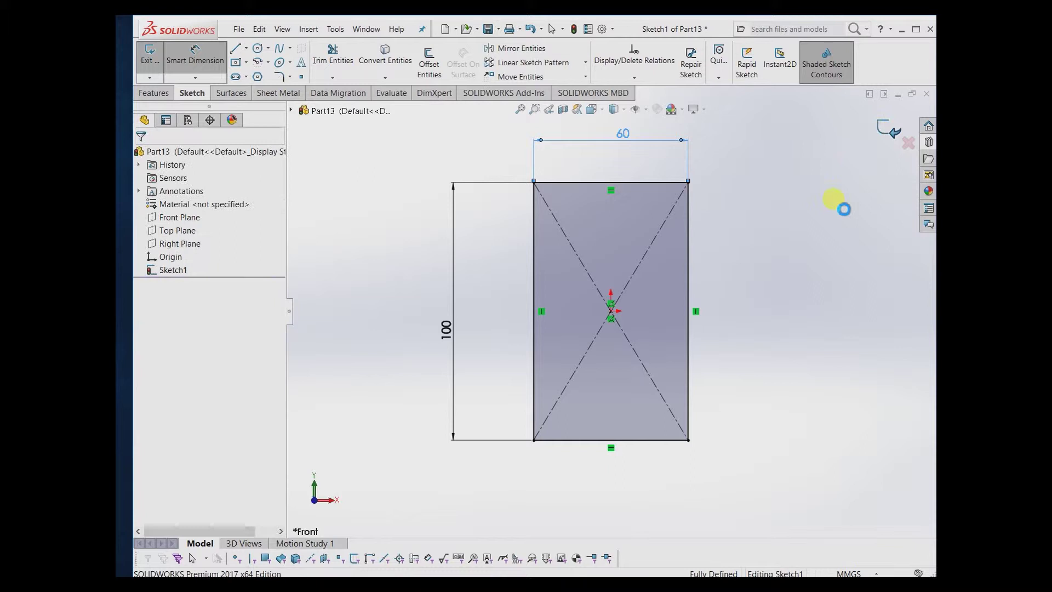
key("e")
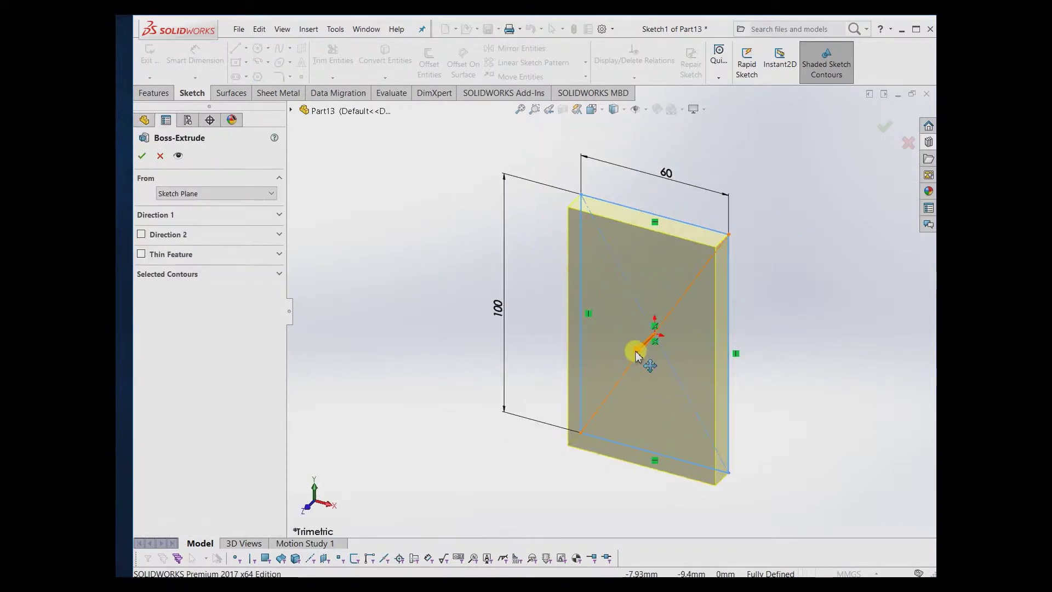
left_click_drag(636, 356, 623, 371)
key("Return")
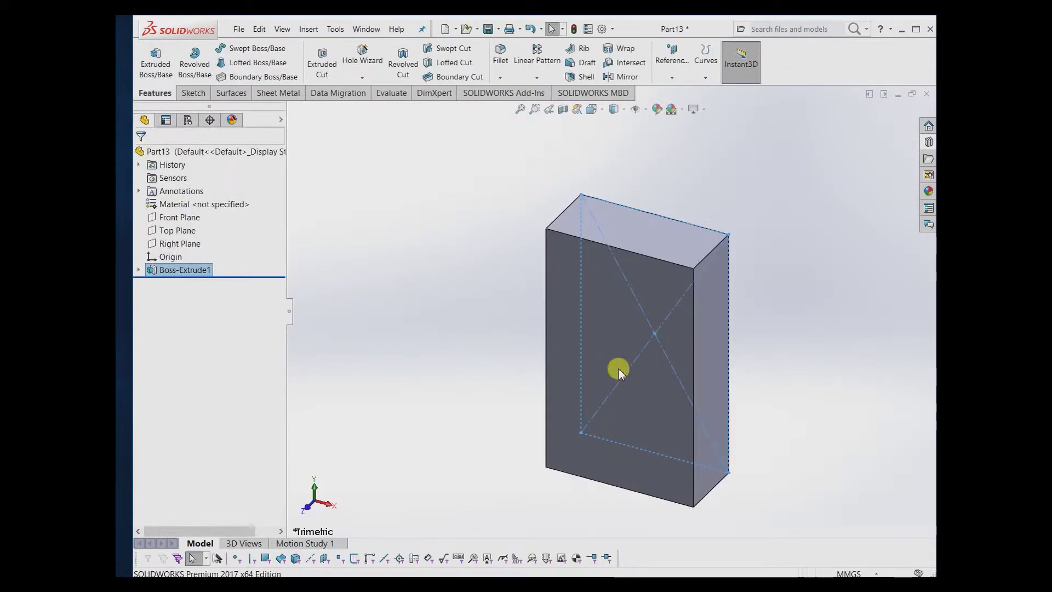
Step: Start a sketch on the block's front face and insert the black tribal design e0fbfc7bde1cc67d004c539c2d807389 as a sketch picture
left_click(601, 355)
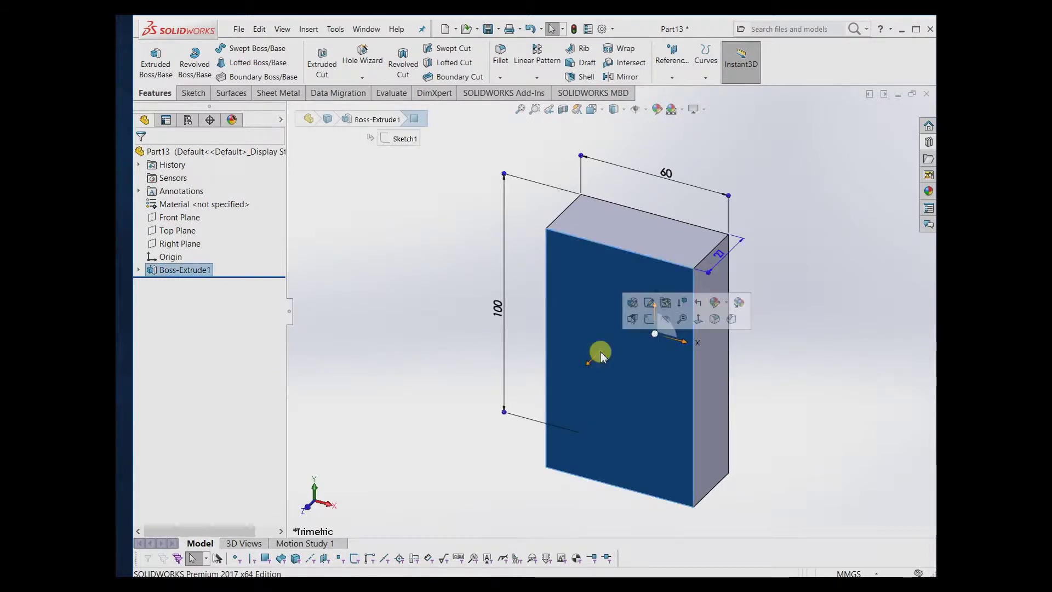
left_click(650, 320)
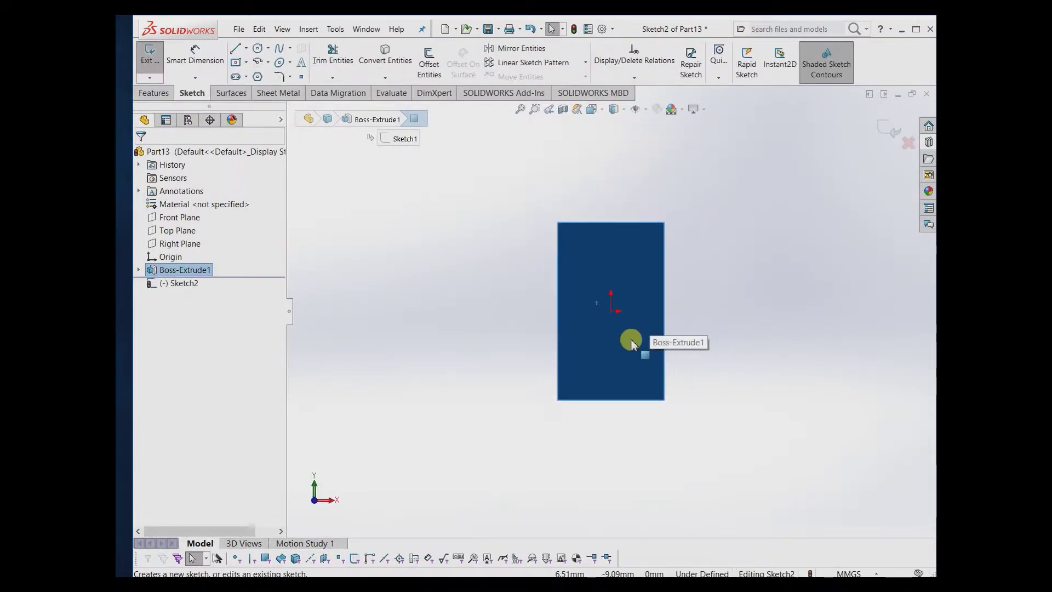
left_click(318, 32)
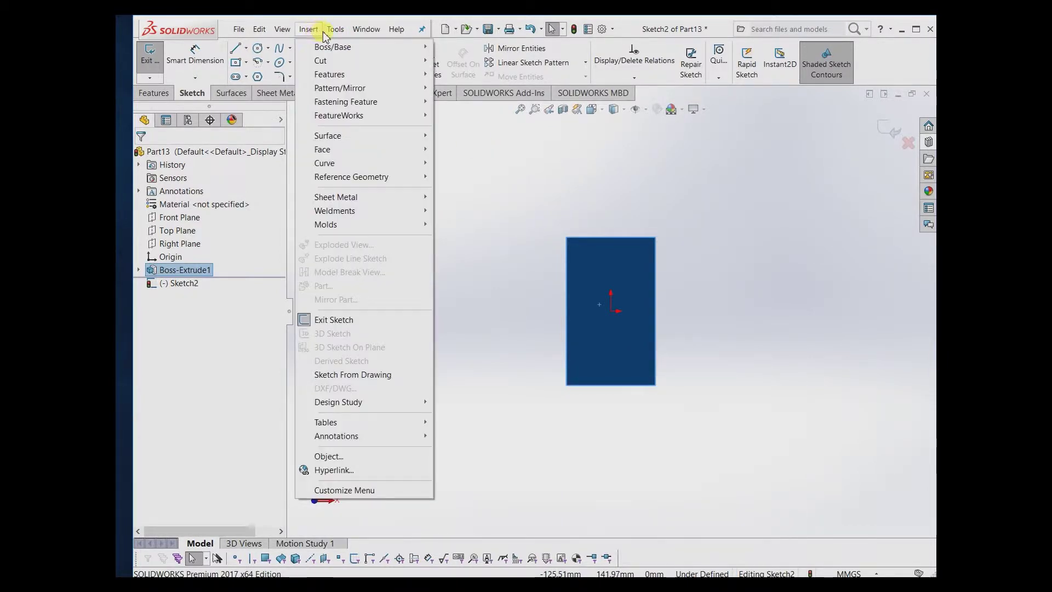
mouse_move(335, 30)
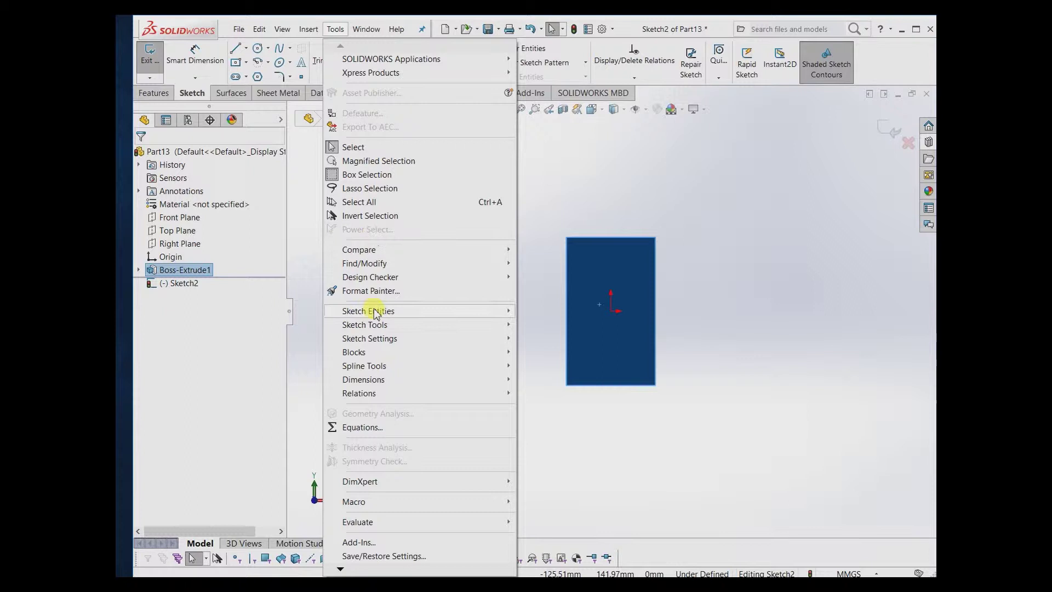
mouse_move(378, 324)
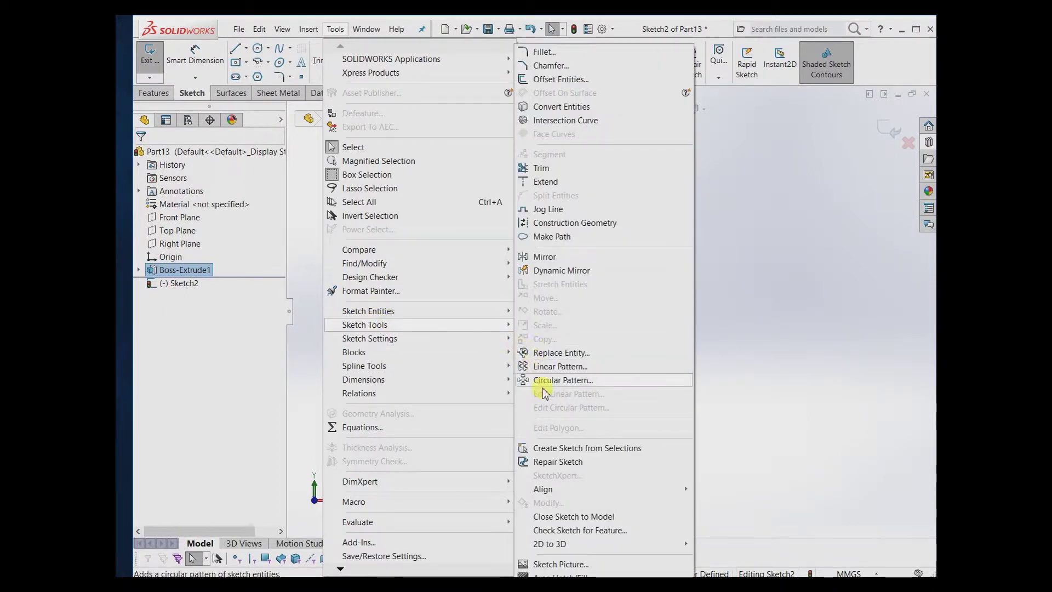
left_click(565, 564)
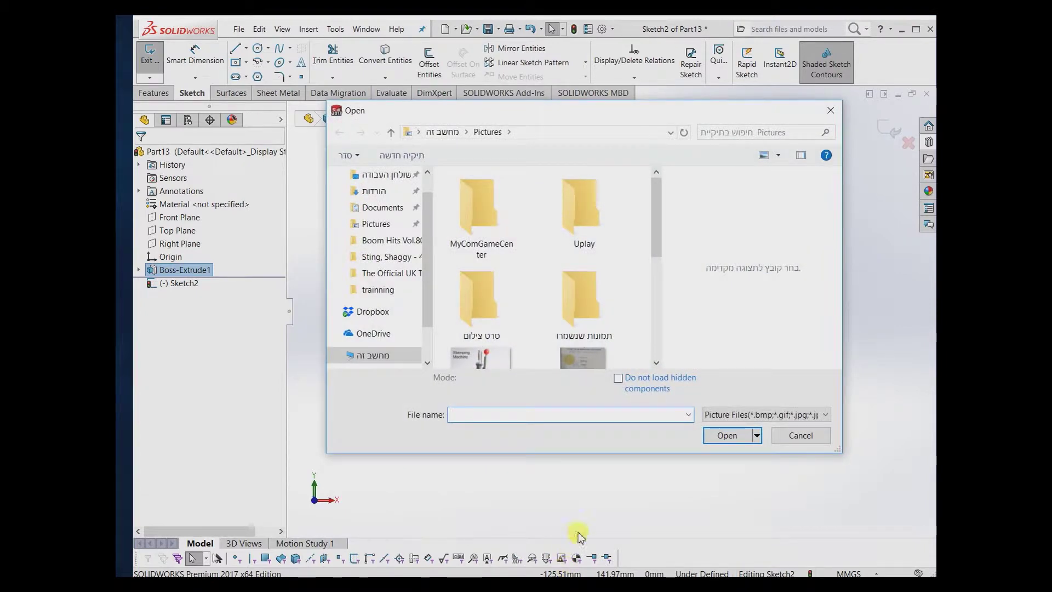
left_click_drag(658, 247, 658, 344)
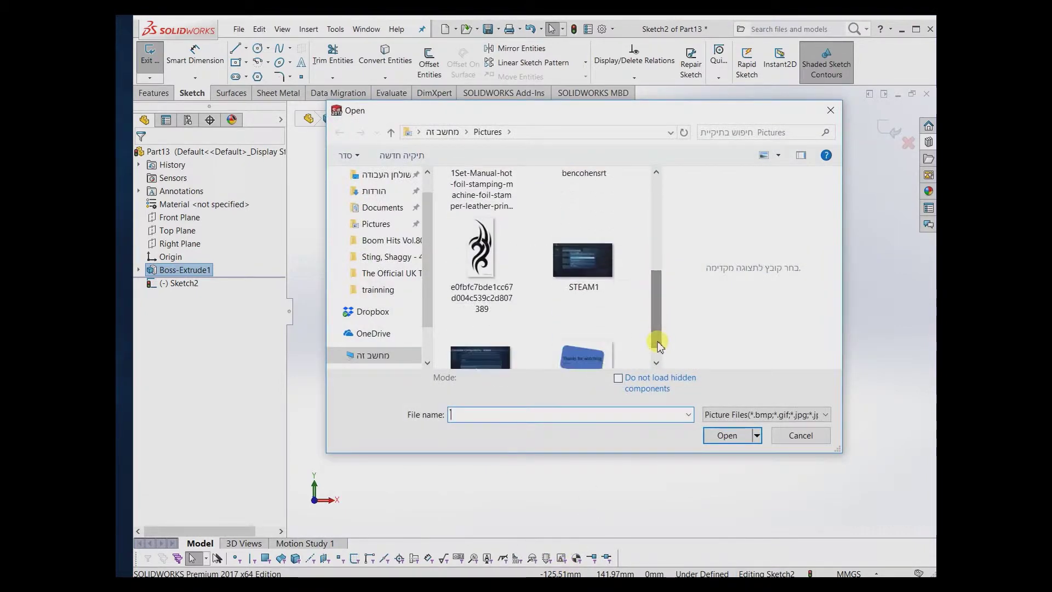
left_click(481, 257)
left_click(723, 442)
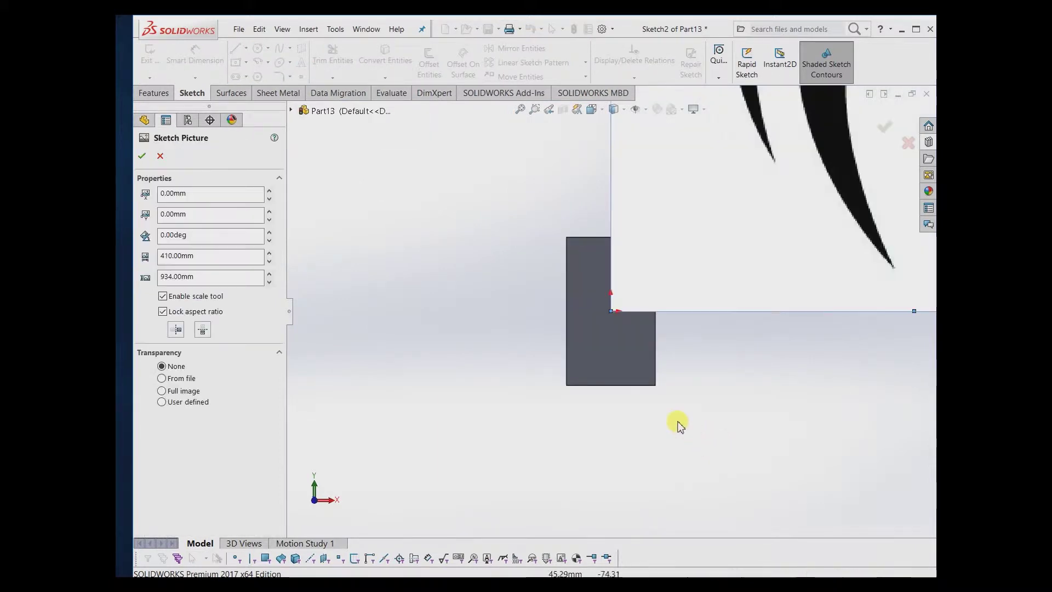
Step: Scale the sketch picture to about 31 by 71 mm, move it to the middle of the front face and accept it
scroll(678, 423, "up", 10)
scroll(676, 208, "up", 2)
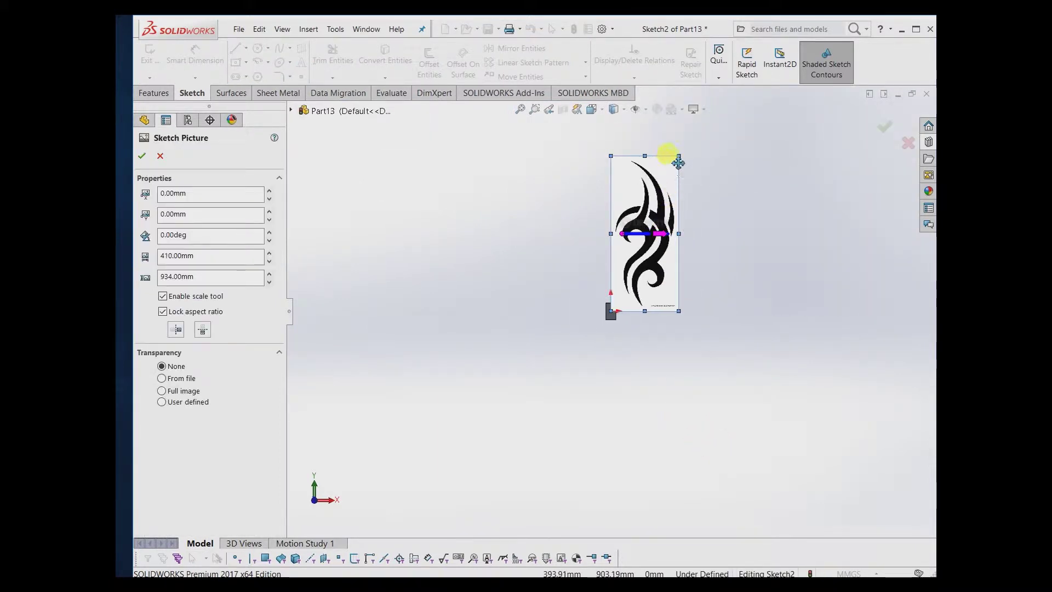
left_click_drag(678, 163, 618, 306)
scroll(618, 304, "down", 6)
scroll(573, 334, "down", 5)
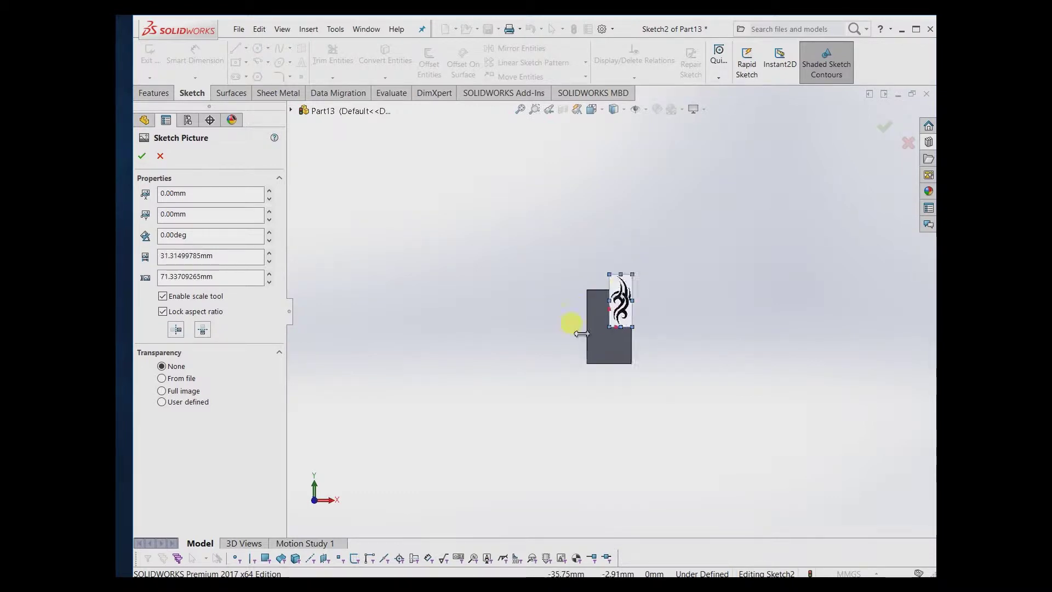
mouse_move(661, 275)
left_mouse_down()
mouse_move(640, 308)
mouse_move(638, 295)
left_mouse_up()
scroll(640, 308, "down", 4)
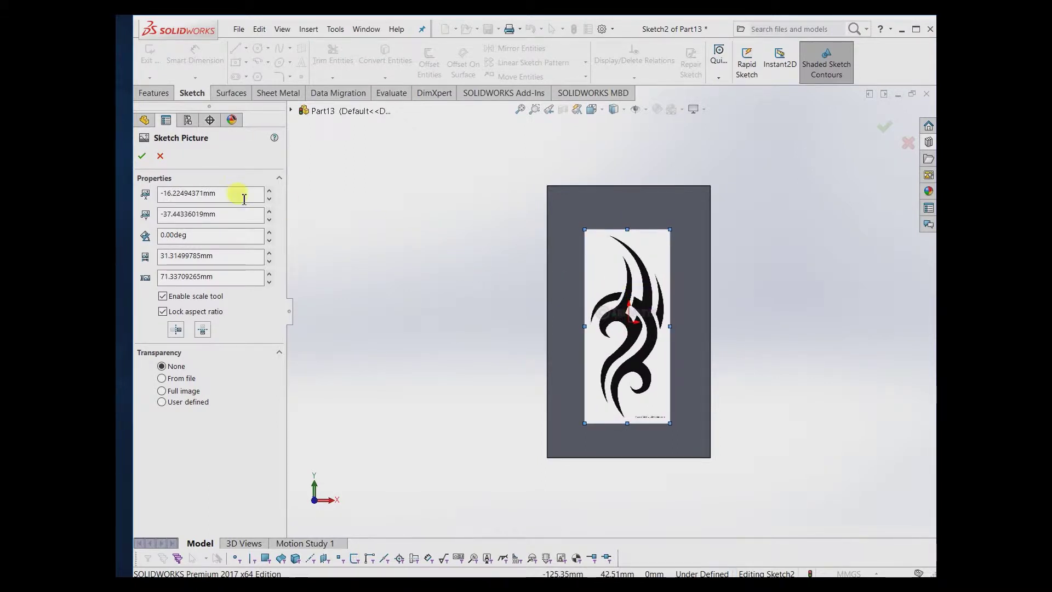
left_click(142, 158)
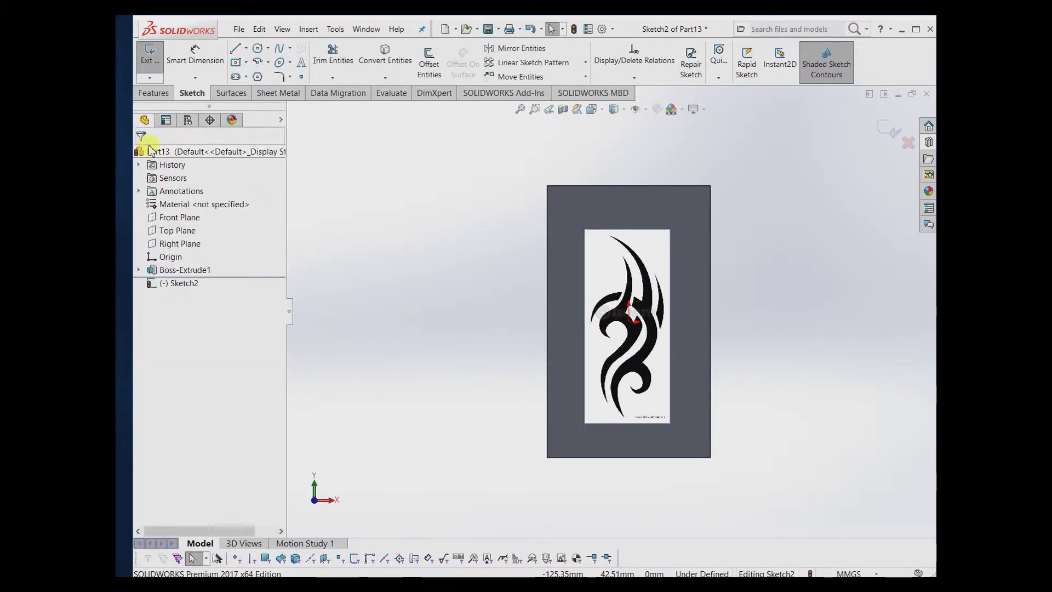
Step: Draw a horizontal centerline about 51 mm long from the origin outward past the block's left edge
left_click(246, 49)
left_click(255, 75)
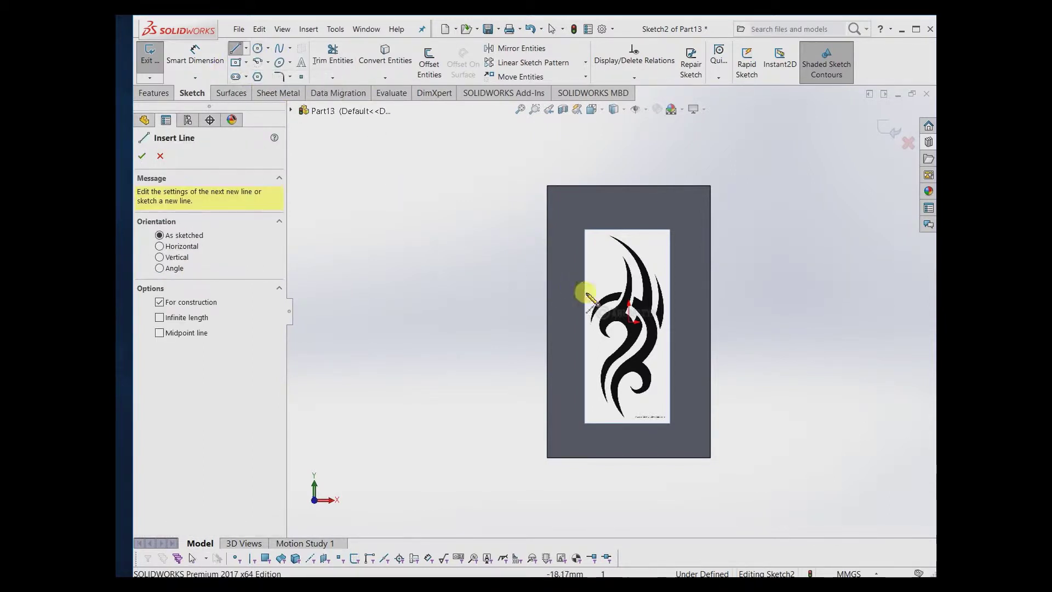
left_click(629, 322)
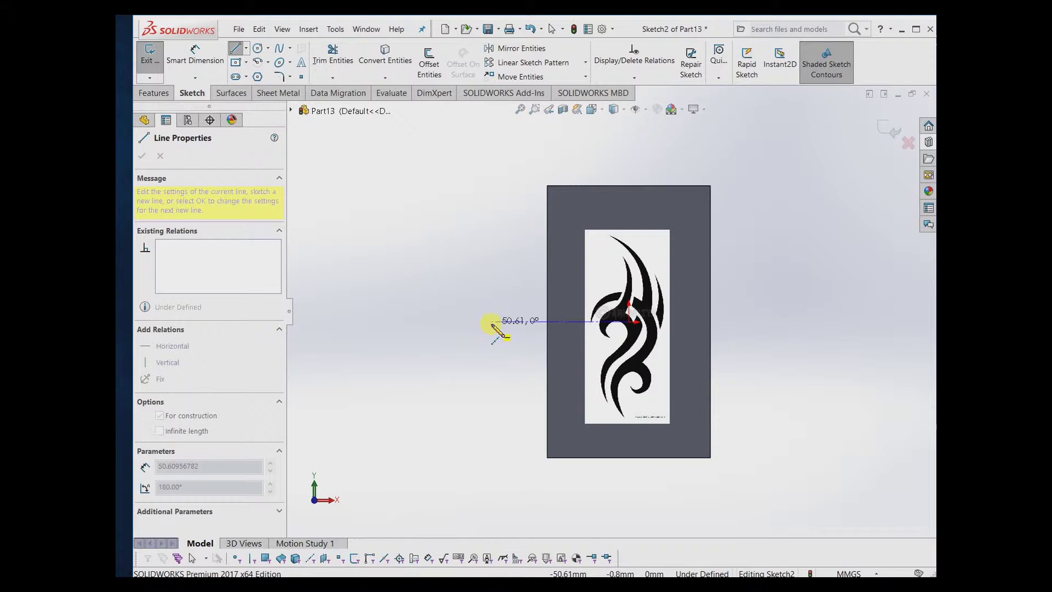
left_click(491, 322)
key("Escape")
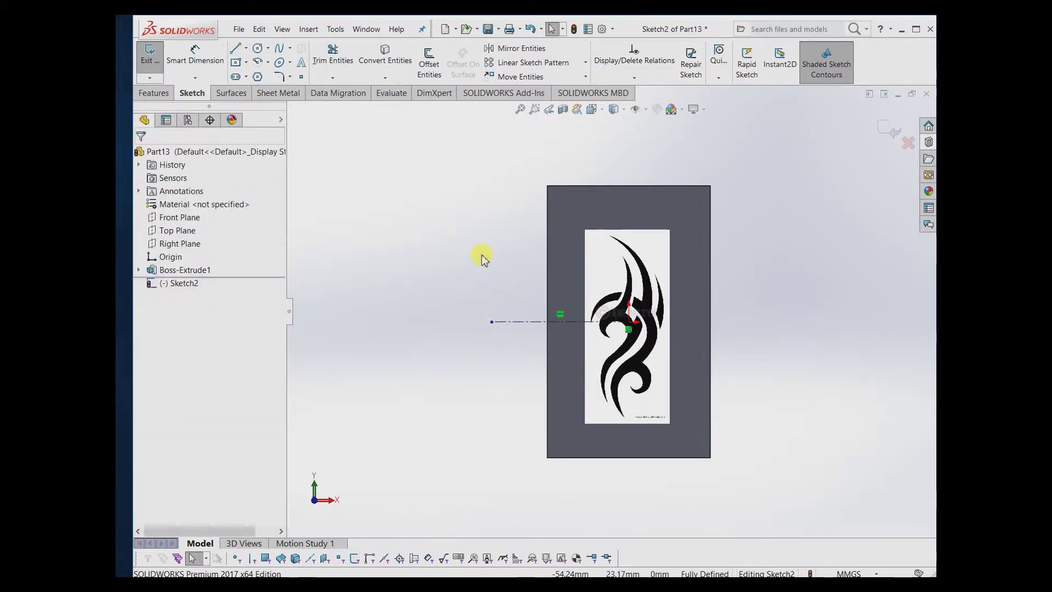
Step: Draw a horizontal line about 87 mm long across the block, just above the sketch picture
mouse_move(481, 253)
right_mouse_down()
mouse_move(469, 270)
mouse_move(419, 247)
right_mouse_up()
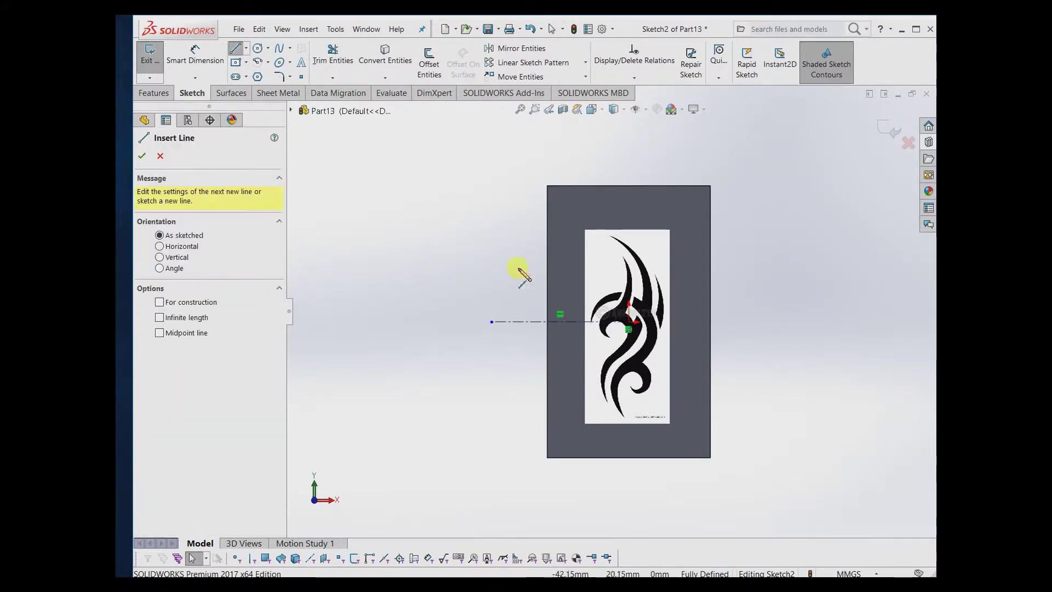
left_click(737, 212)
left_click(591, 220)
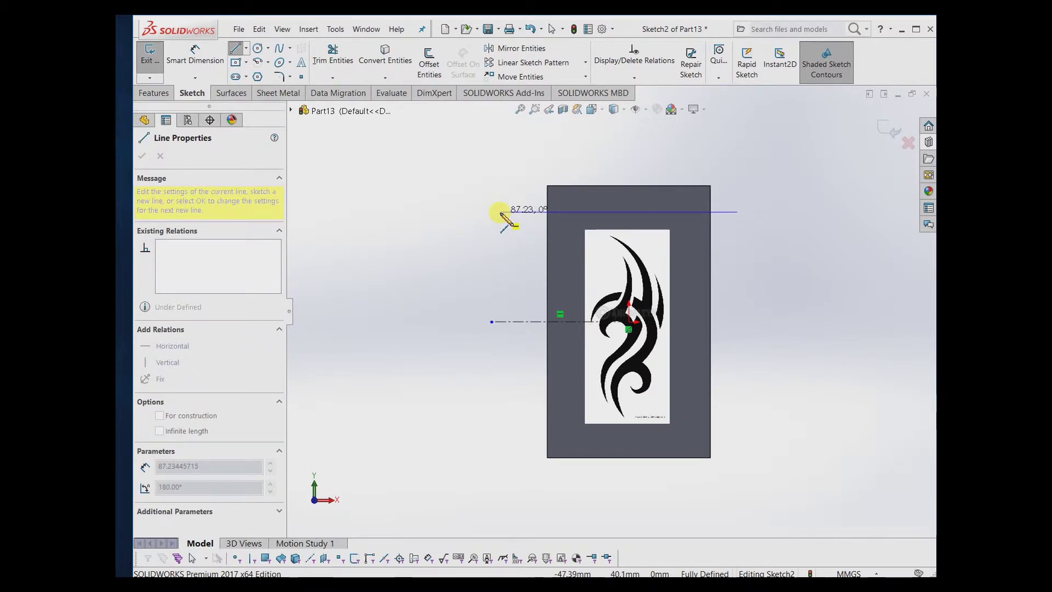
left_click(501, 212)
key("Escape")
Step: Draw a horizontal line about 102 mm long across the block, through the lower end of the sketch picture
right_click_drag(806, 392, 764, 416)
left_click(773, 408)
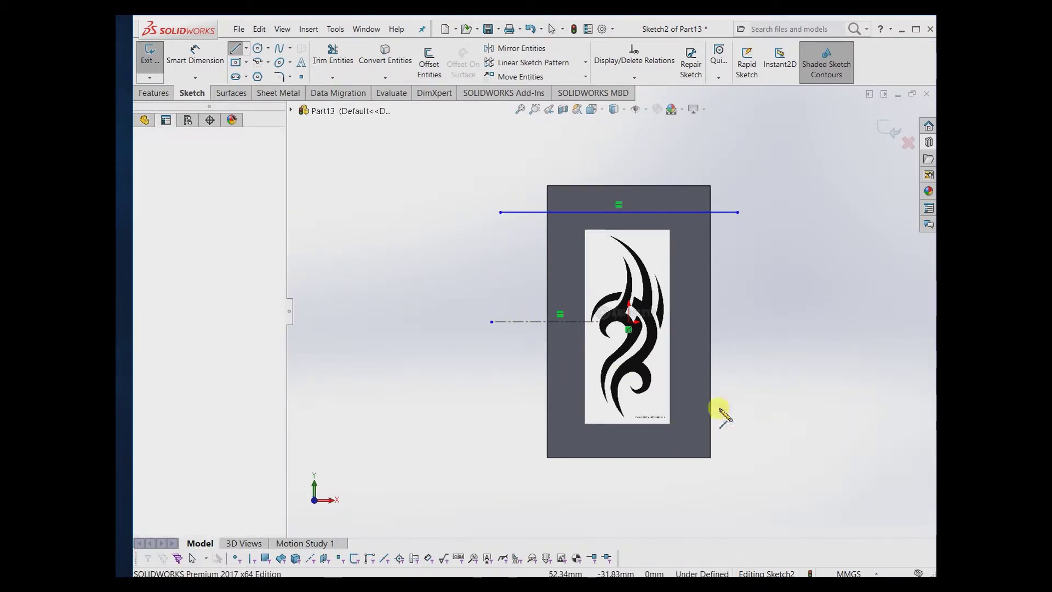
left_click(491, 408)
key("Escape")
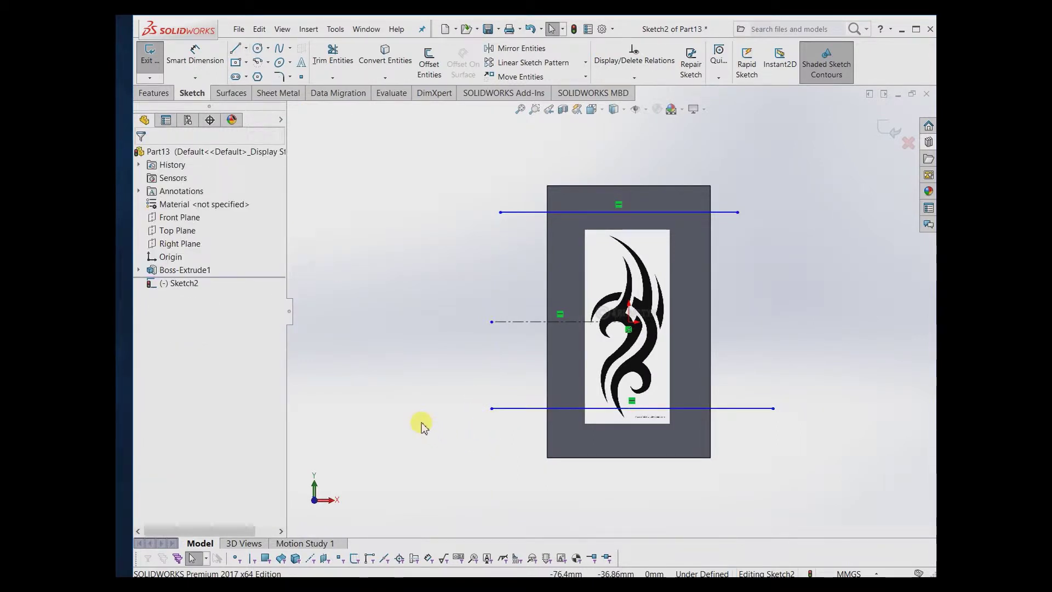
Step: Box-select the centerline and the two horizontal lines and make the lines symmetric about the centerline
right_click_drag(428, 431, 477, 471)
key("Escape")
left_click_drag(435, 402, 487, 455)
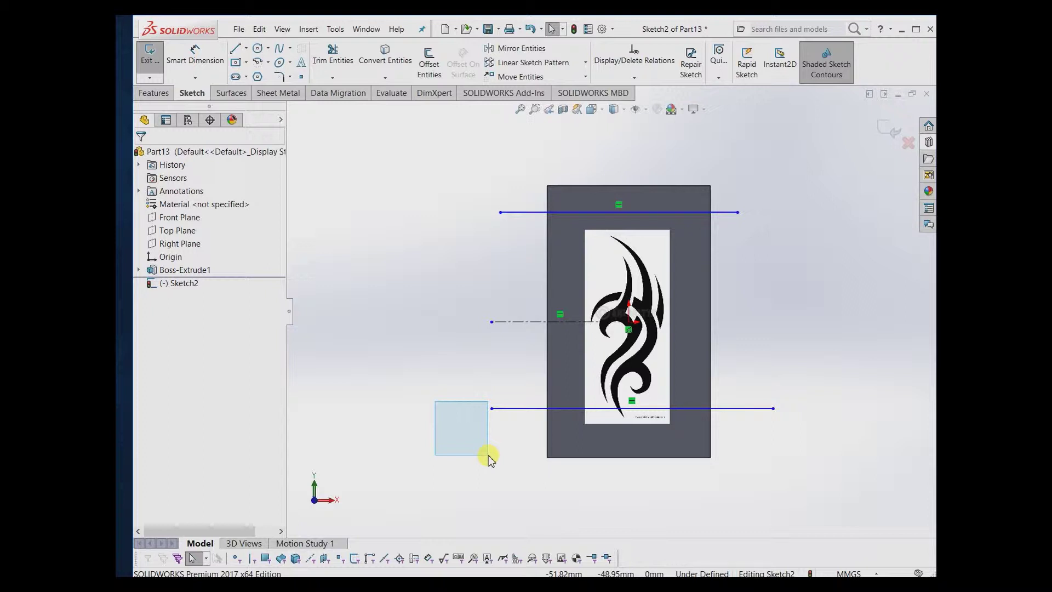
mouse_move(489, 457)
left_mouse_down()
mouse_move(369, 458)
mouse_move(485, 472)
mouse_move(531, 442)
mouse_move(518, 334)
mouse_move(524, 193)
left_mouse_up()
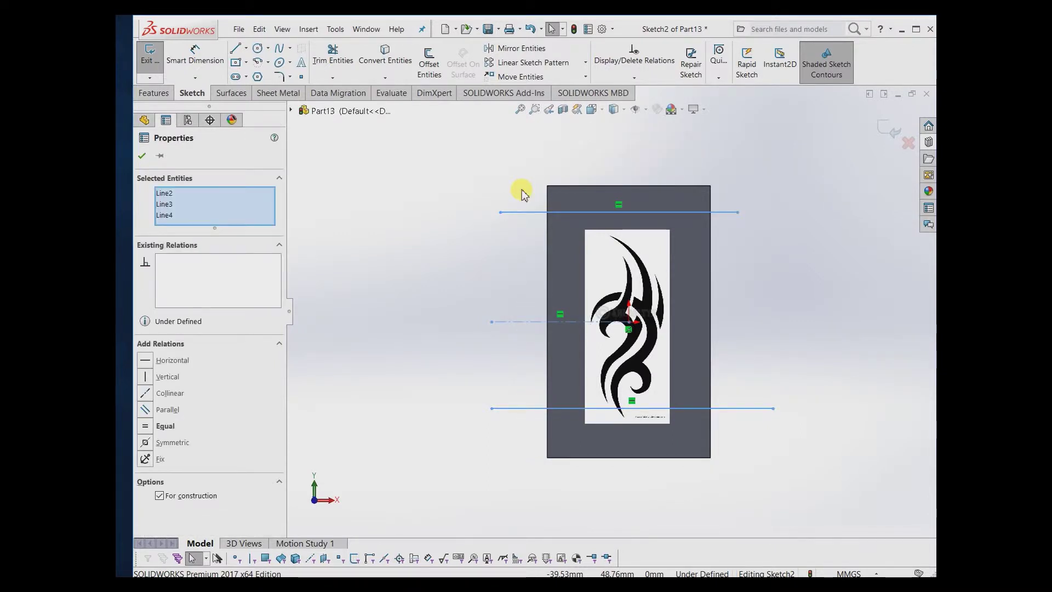
key("alt+s")
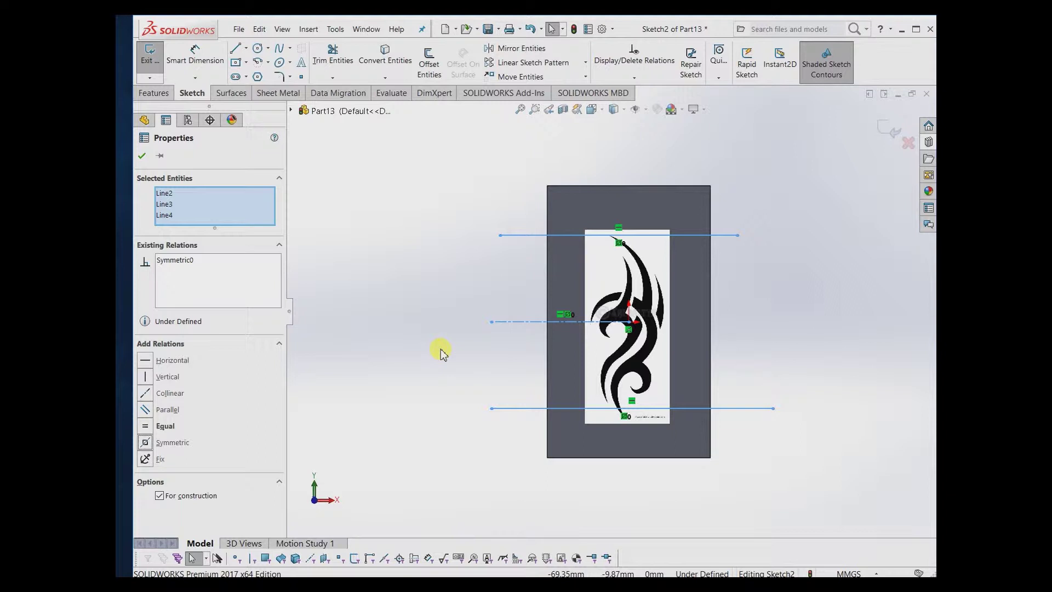
Step: Dimension the distance between the two horizontal lines as 80 mm
right_click_drag(440, 342, 439, 274)
left_click(525, 241)
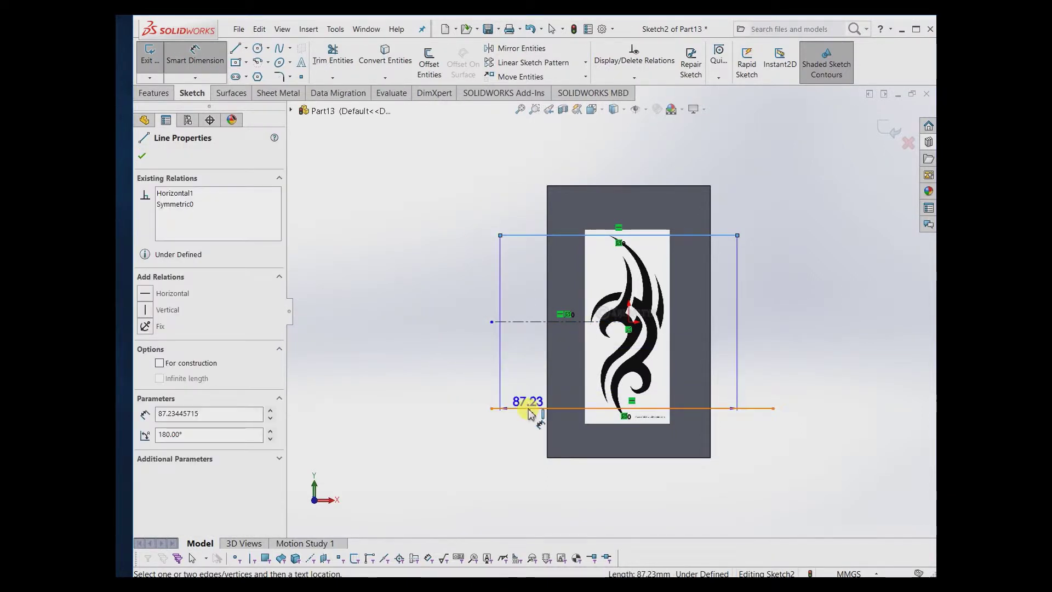
left_click(527, 408)
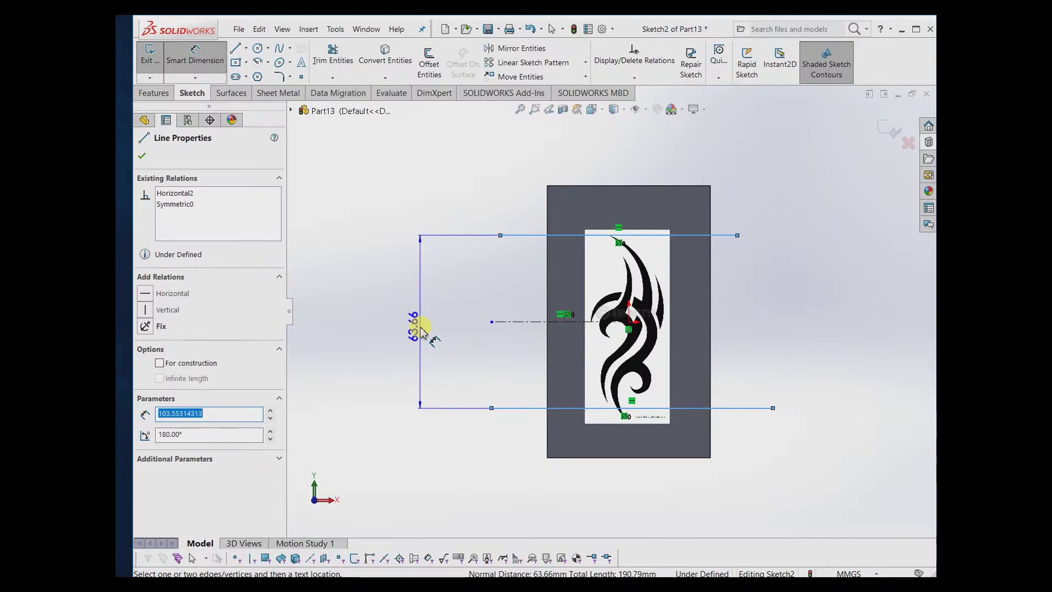
left_click(421, 328)
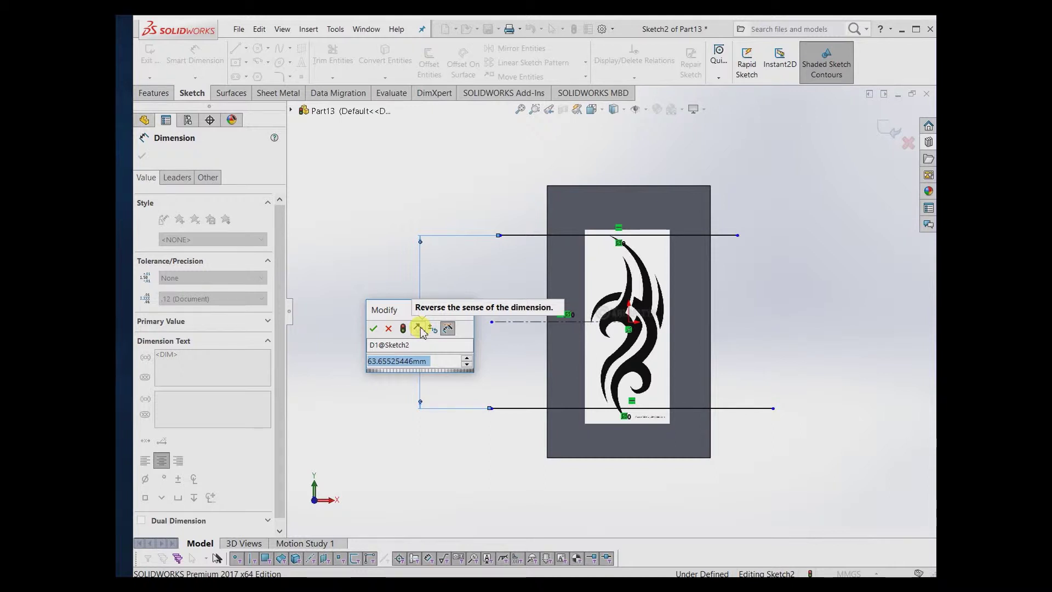
type("80")
key("Return")
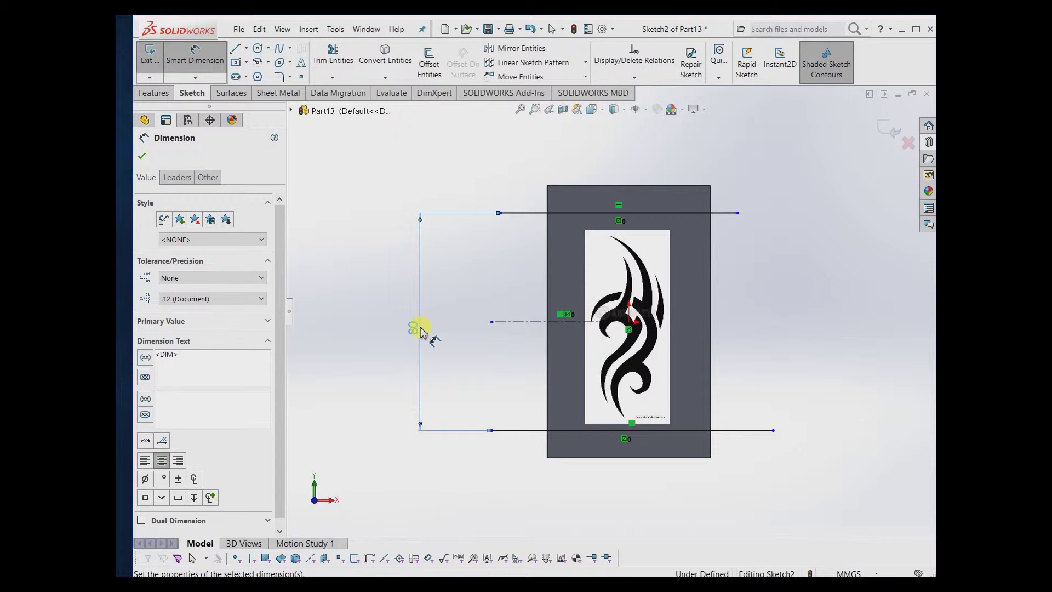
key("Escape")
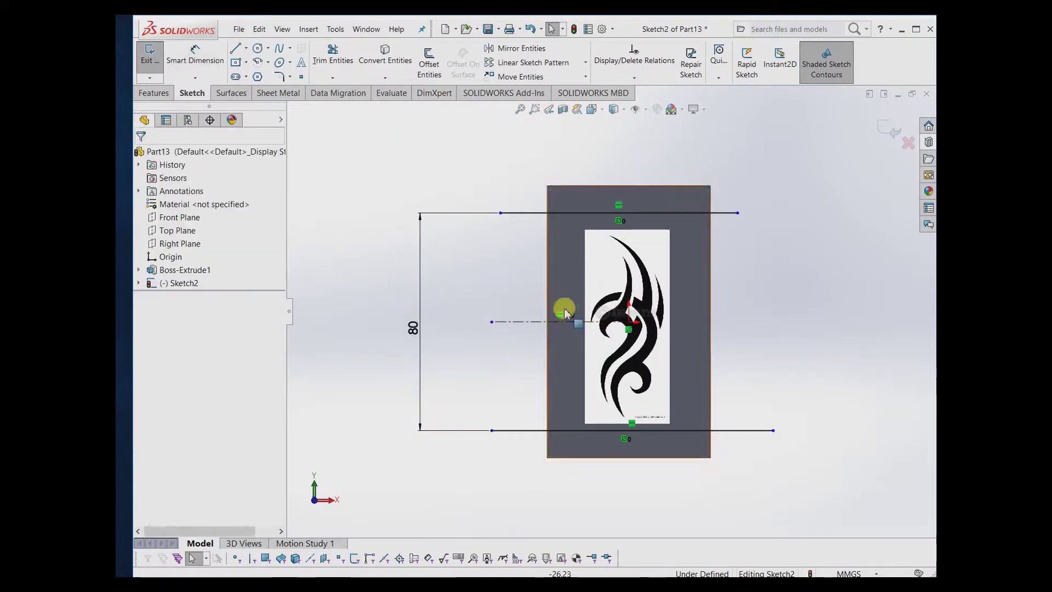
Step: Scale the sketch picture to about 37 by 85 mm so the artwork spans both horizontal lines, centre it on the face and accept it
left_click(619, 292)
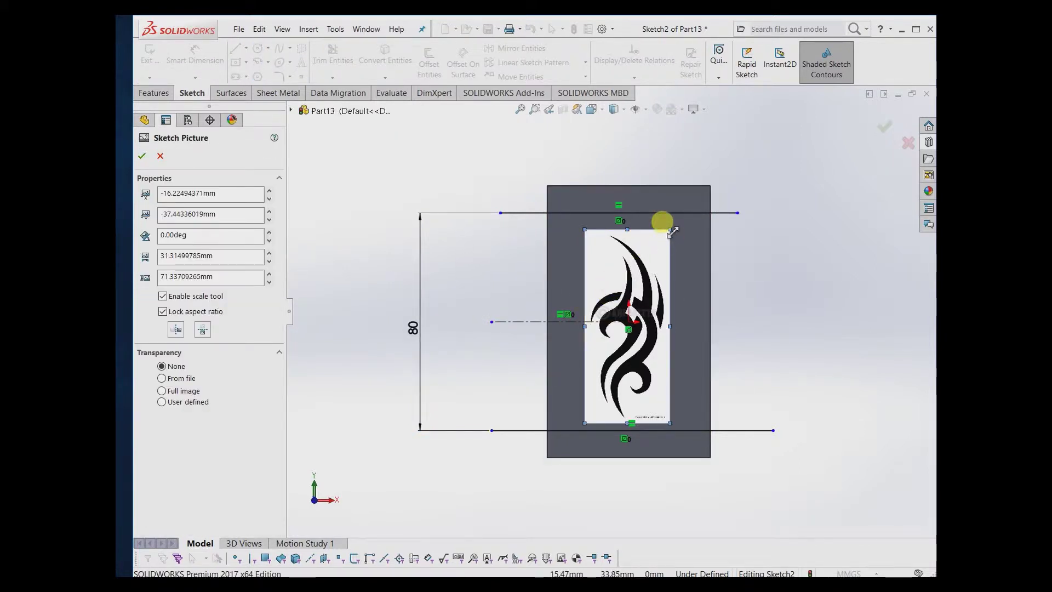
left_click_drag(673, 232, 682, 222)
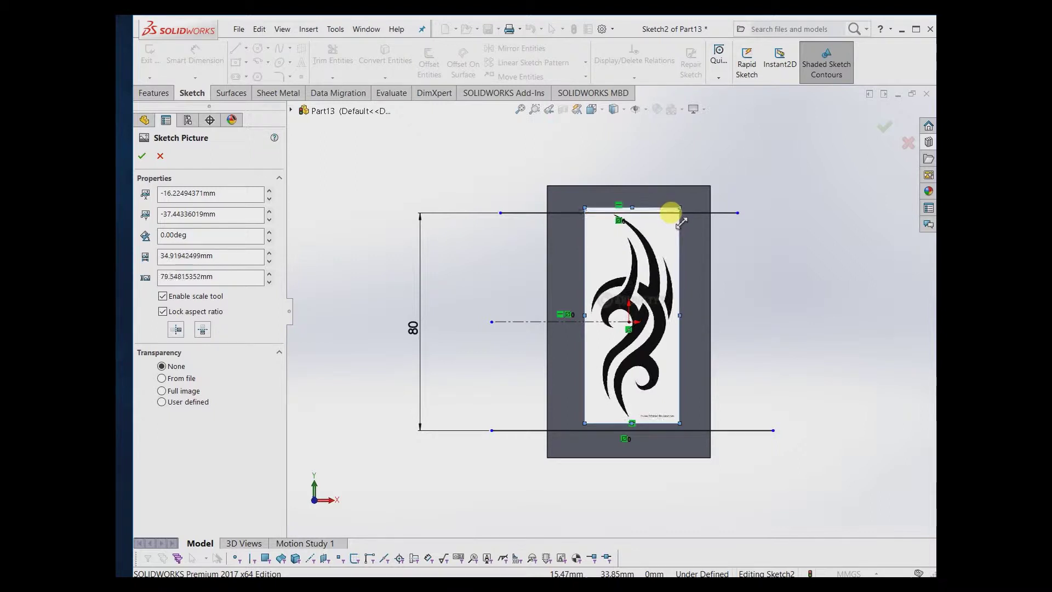
left_click_drag(682, 425, 688, 432)
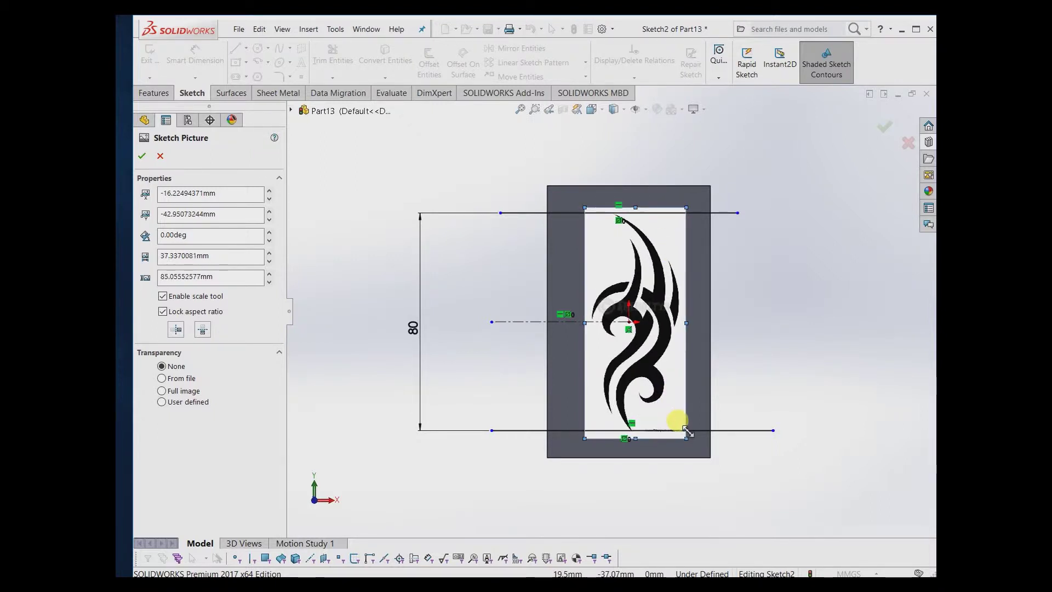
left_click_drag(663, 373, 654, 371)
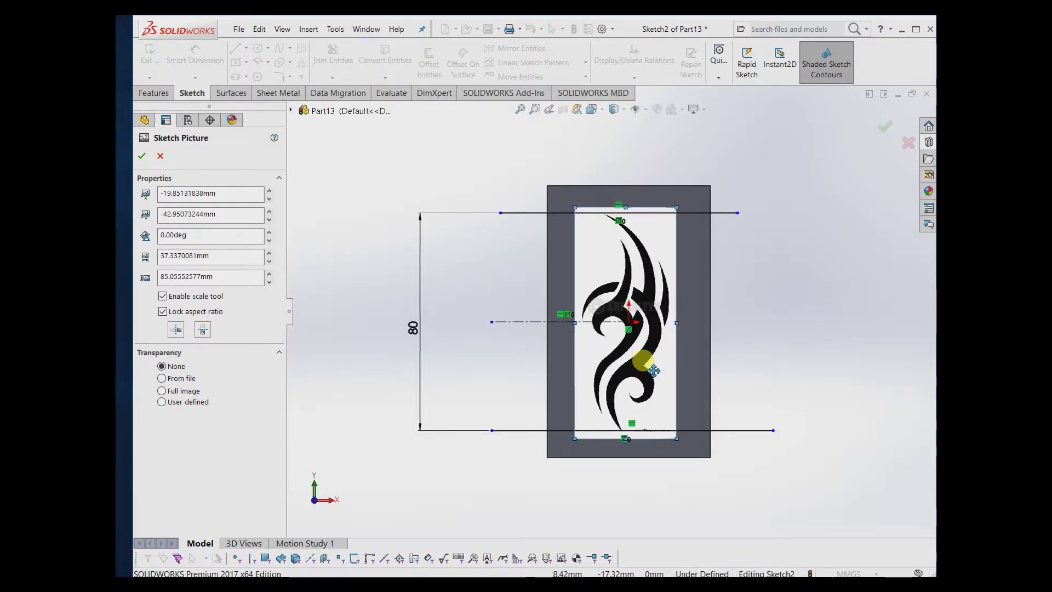
left_click(142, 156)
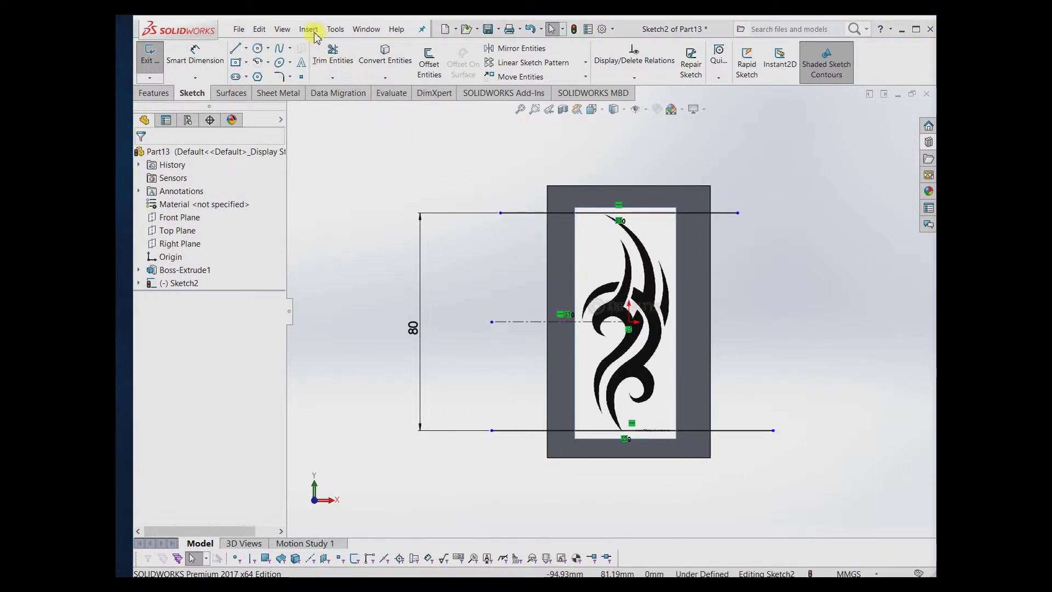
Step: Enable the Autotrace add-in
left_click(333, 30)
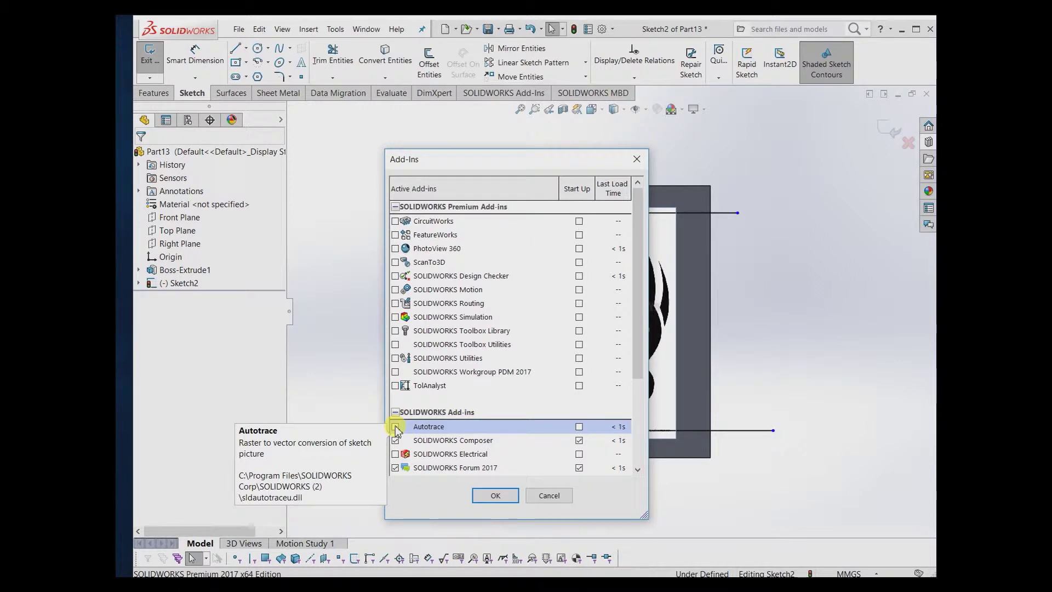
left_click(396, 427)
left_click(488, 496)
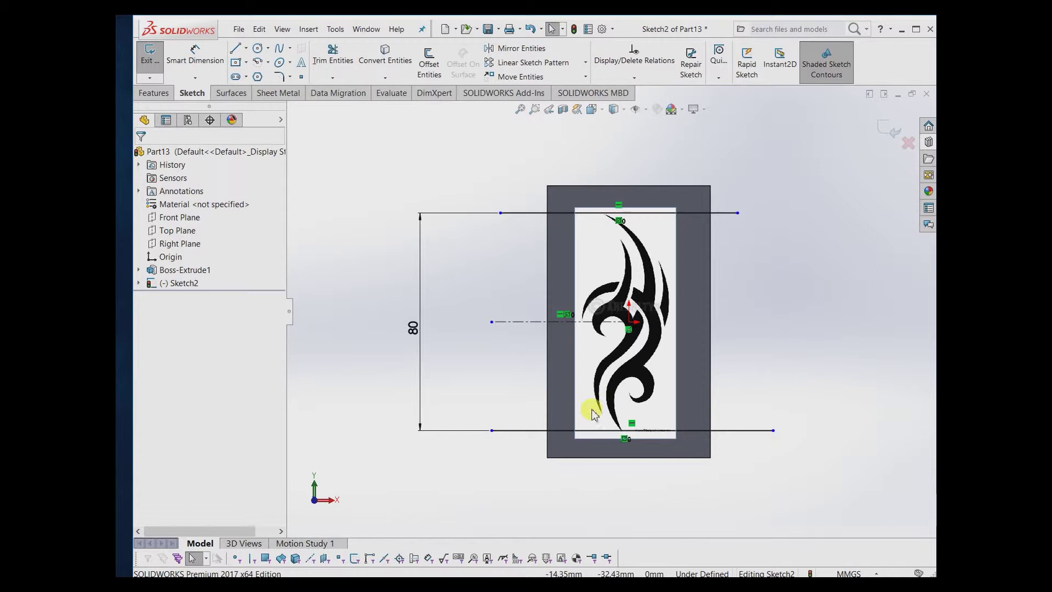
Step: Try to autotrace the black tribal shape in the sketch picture using a picked colour
left_click(616, 383)
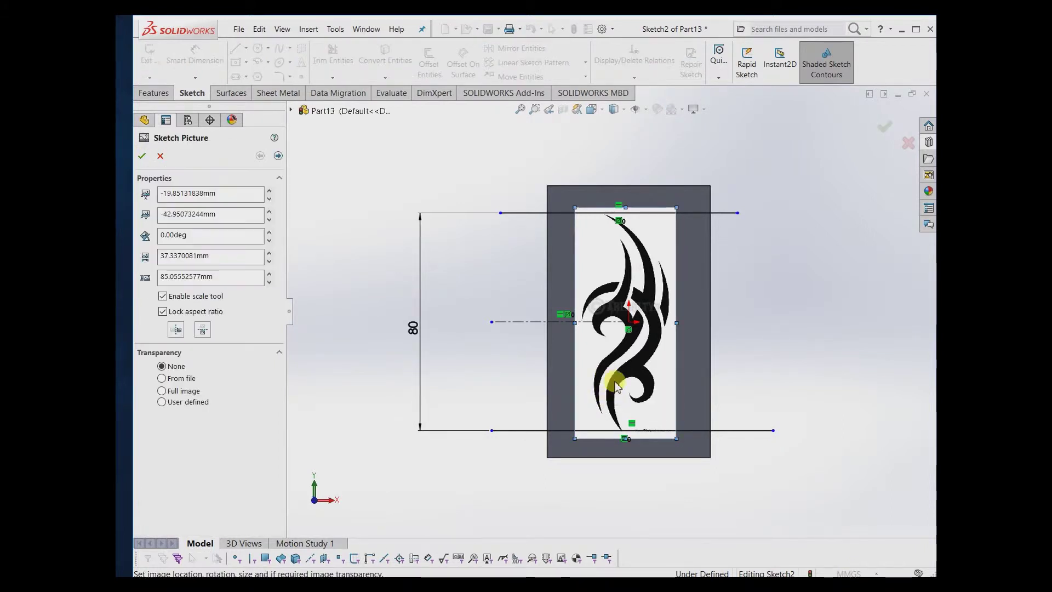
left_click(279, 156)
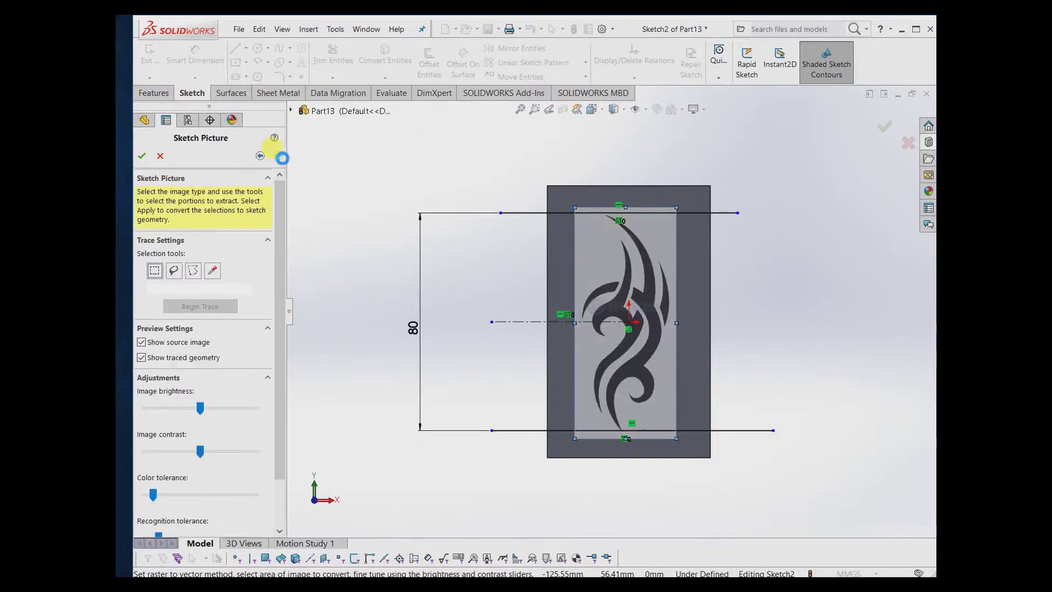
left_click(213, 271)
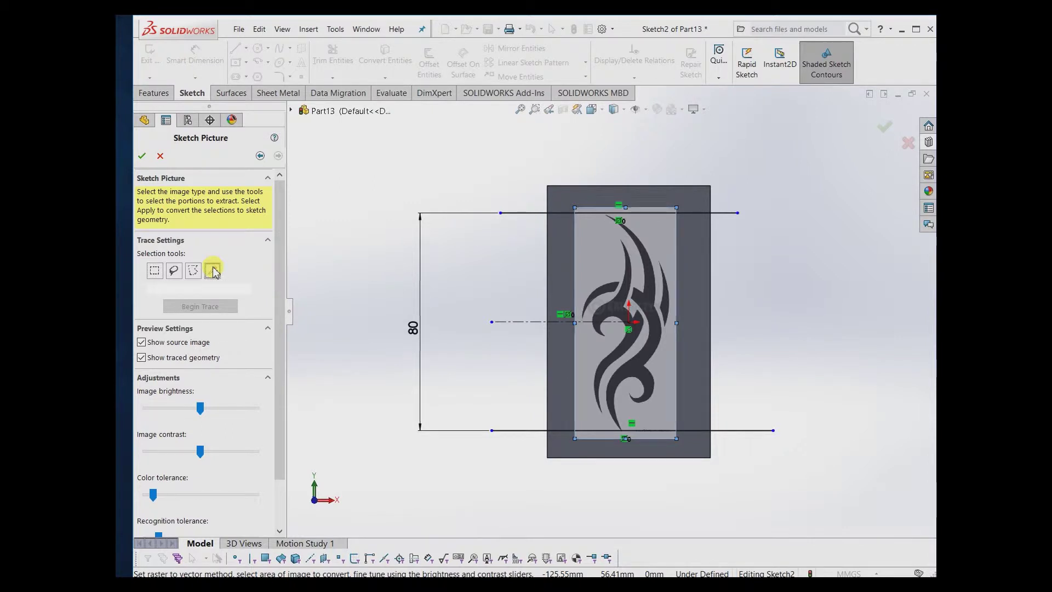
left_click(635, 373)
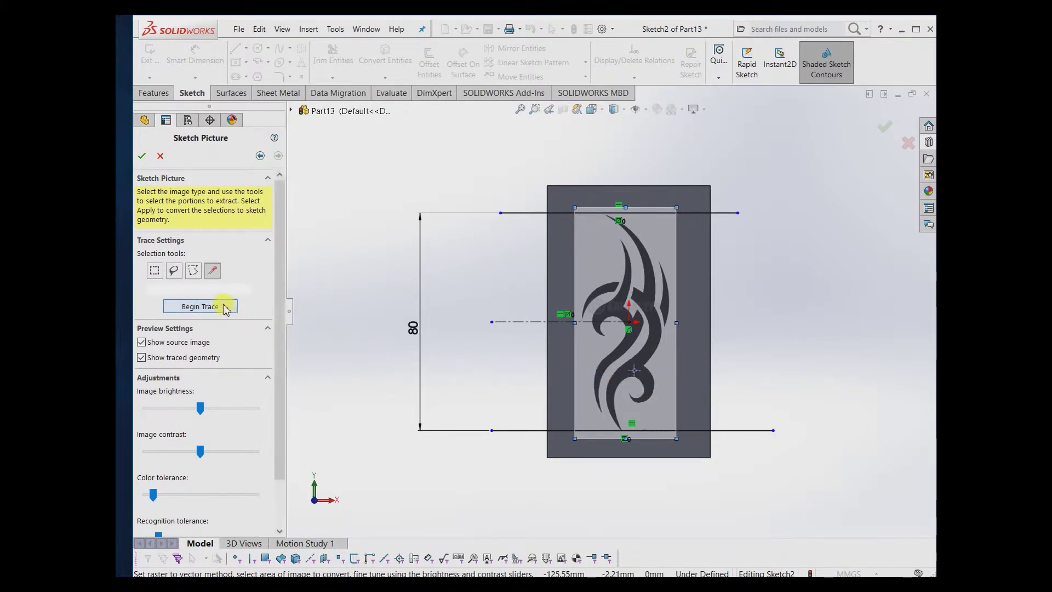
left_click(201, 307)
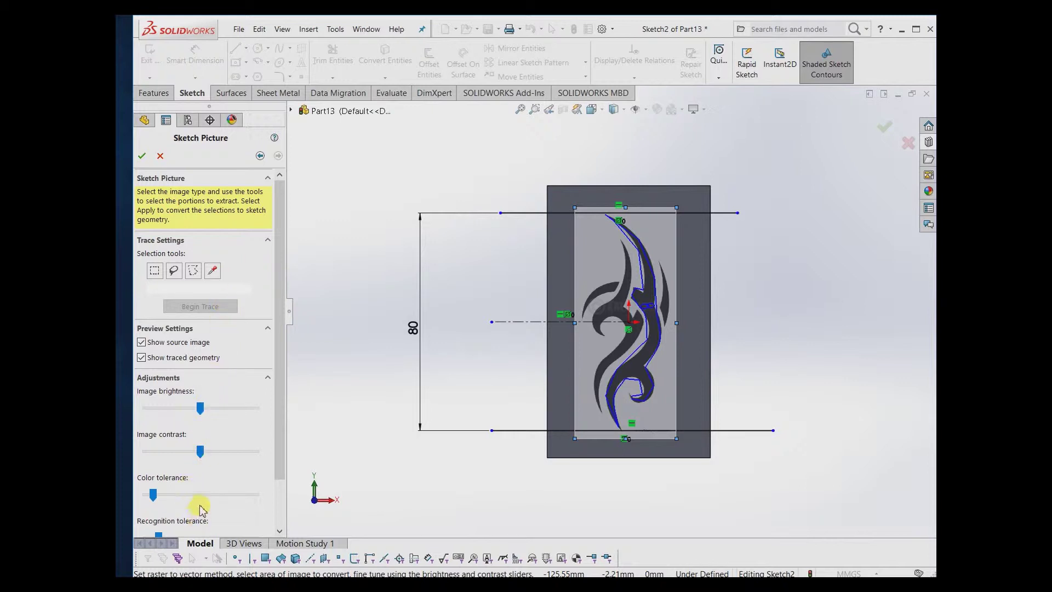
left_click(160, 157)
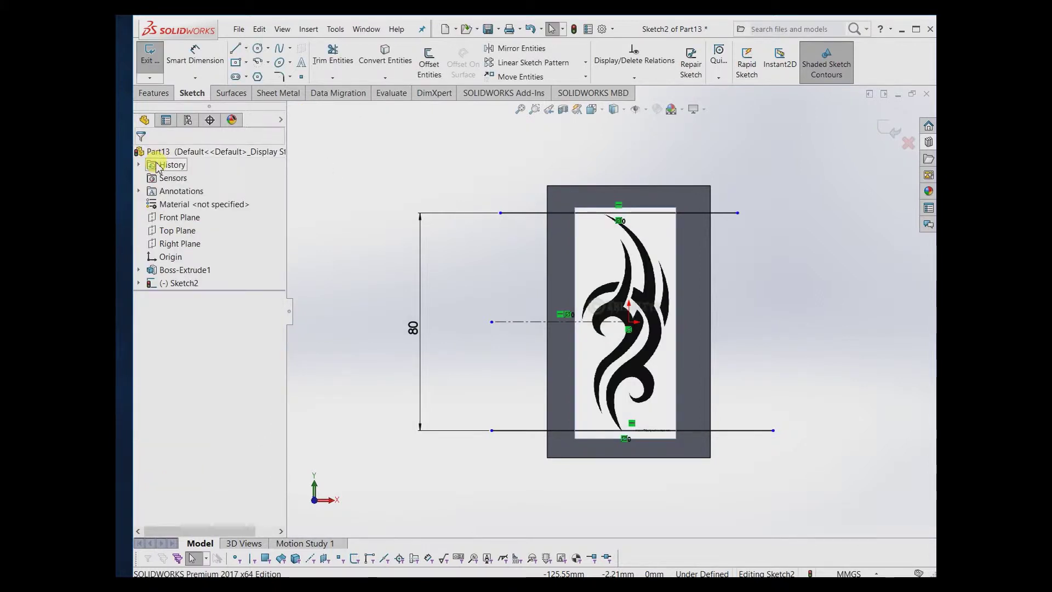
Step: Delete the centerline, both horizontal lines and the 80 mm dimension from the sketch
left_click(281, 53)
scroll(617, 216, "down", 3)
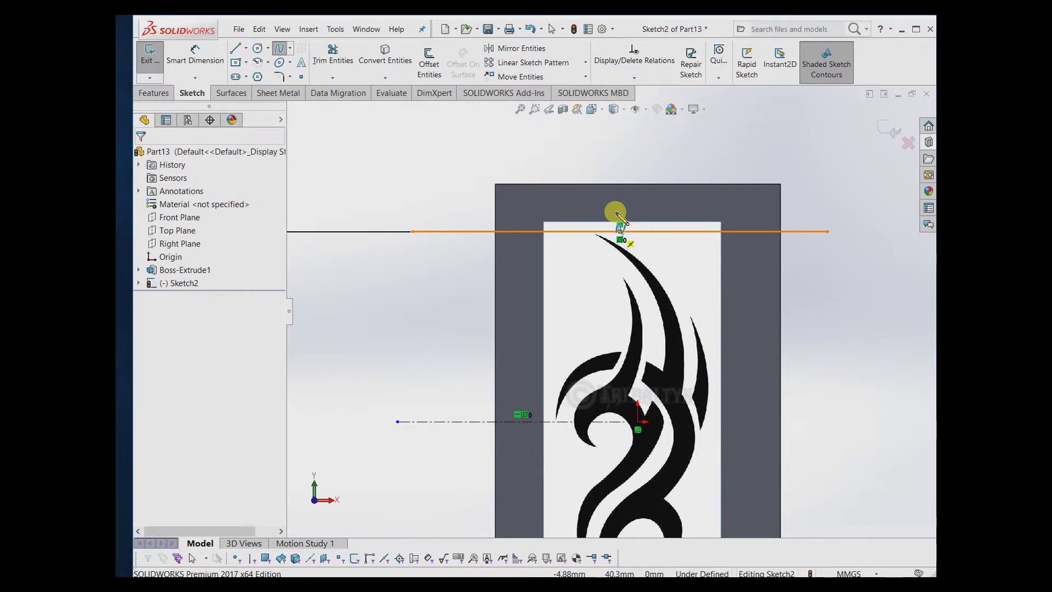
scroll(616, 216, "up", 3)
key("Escape")
left_click_drag(409, 214, 766, 493)
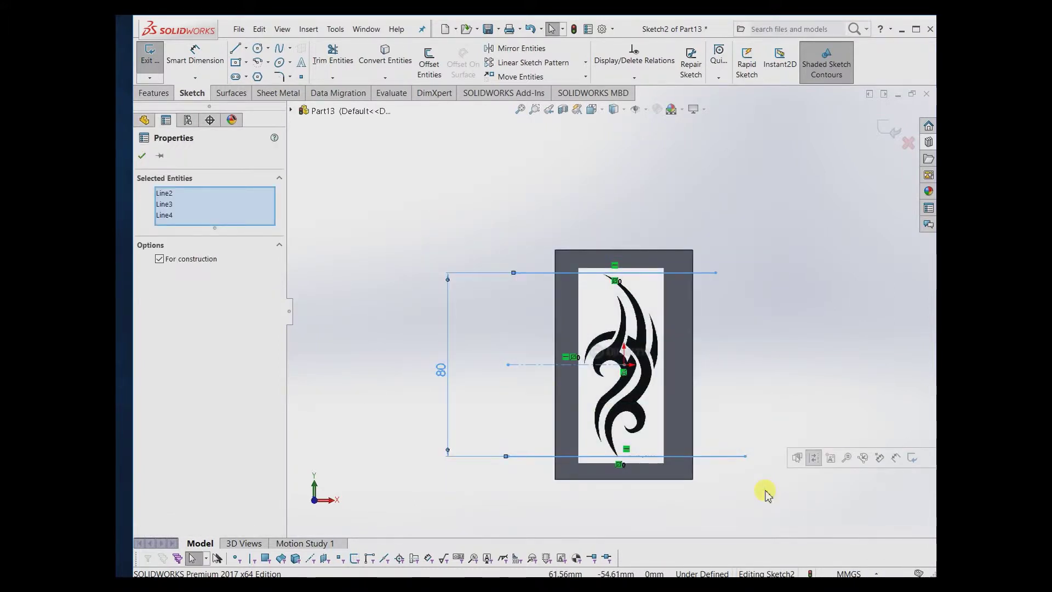
key("Delete")
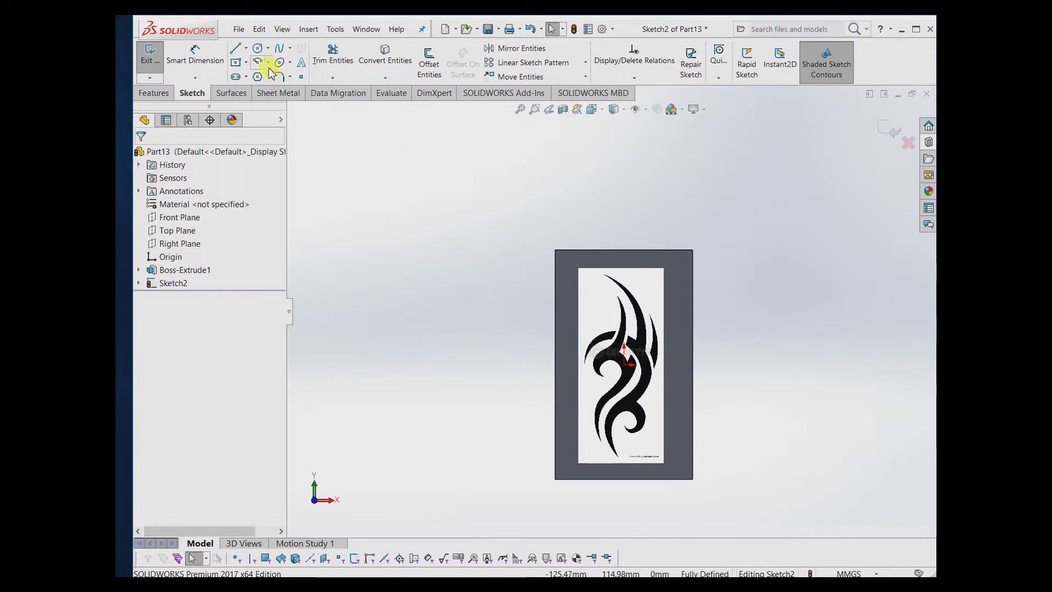
Step: Draw a four-point spline along the right edge of the tallest tribal blade, from its upper tip down to the notch
left_click(280, 52)
scroll(654, 318, "down", 4)
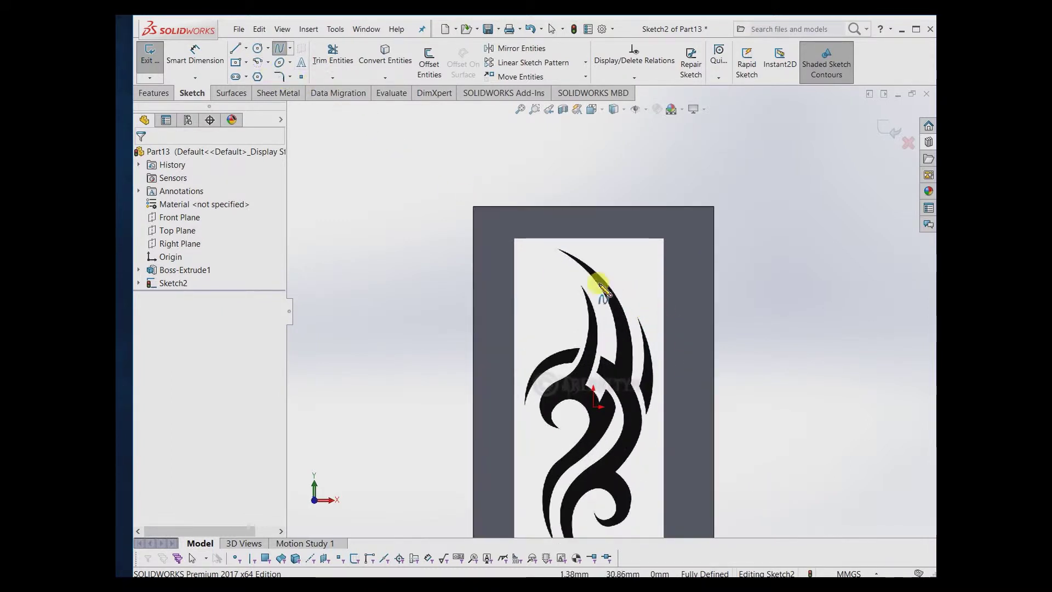
left_click(551, 243)
left_click(625, 304)
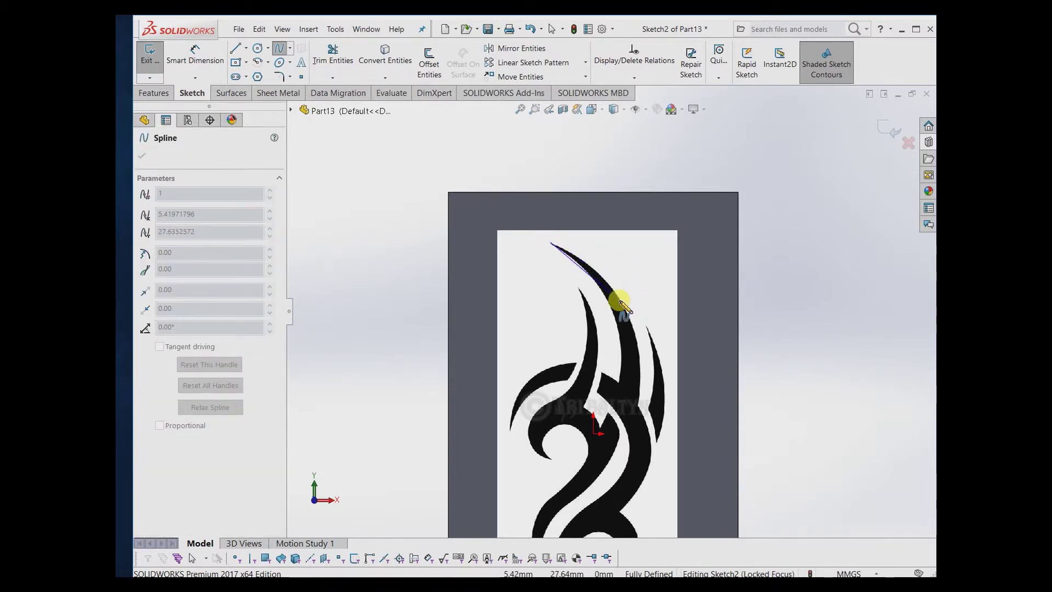
left_click(640, 374)
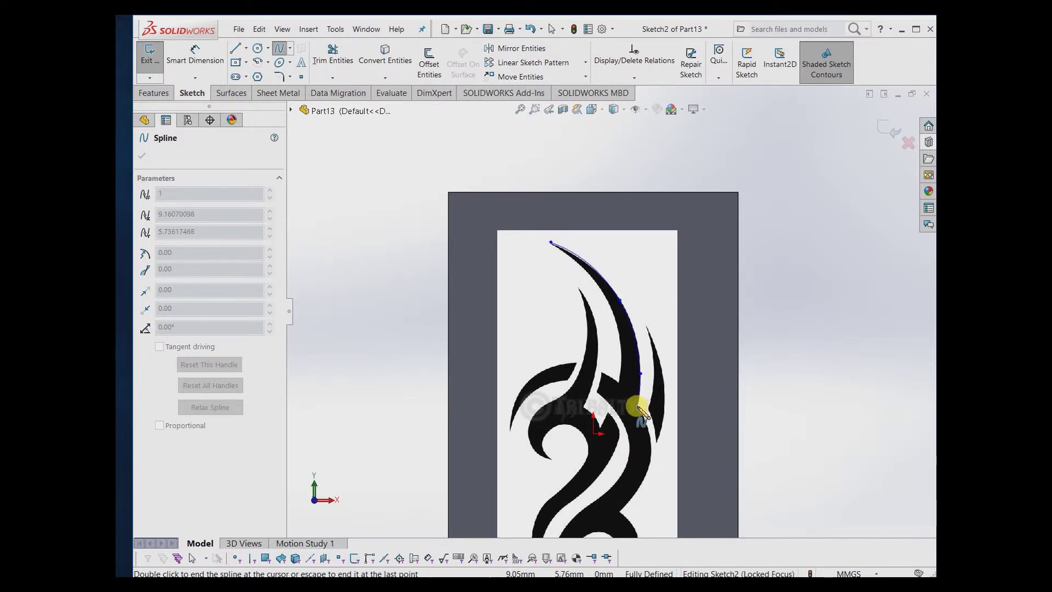
double_click(638, 407)
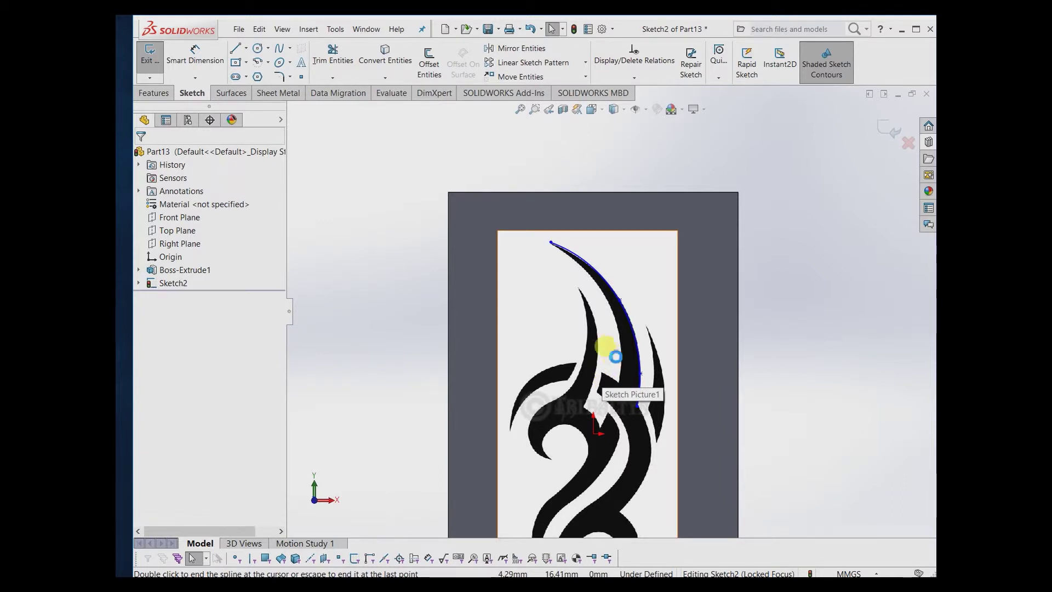
Step: Draw a four-point spline along the left edge of the tallest blade, from the same upper tip down to the barb
key("Return")
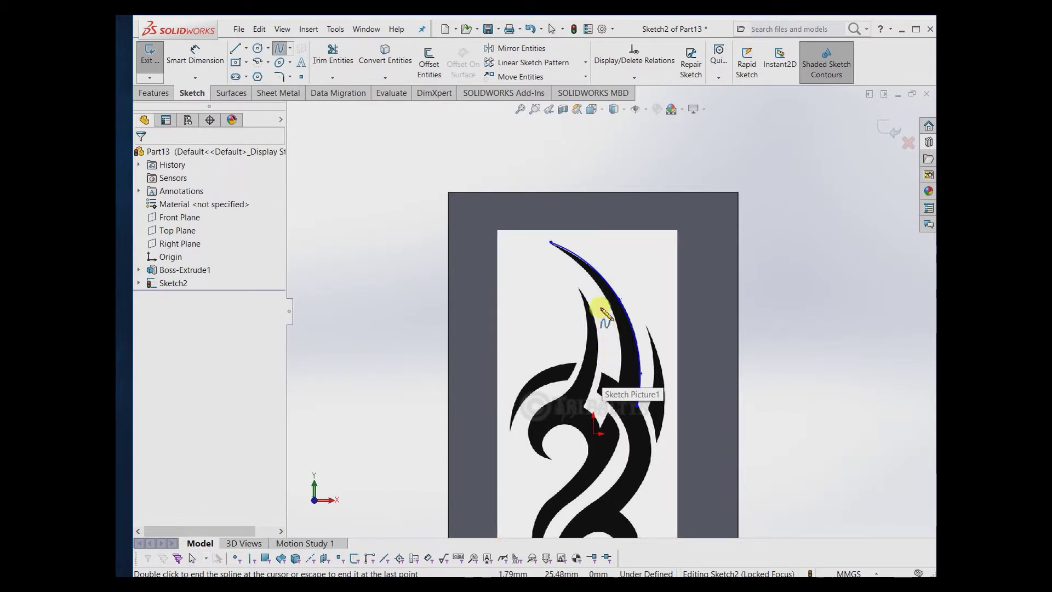
left_click(551, 242)
left_click(599, 288)
left_click(619, 343)
double_click(620, 384)
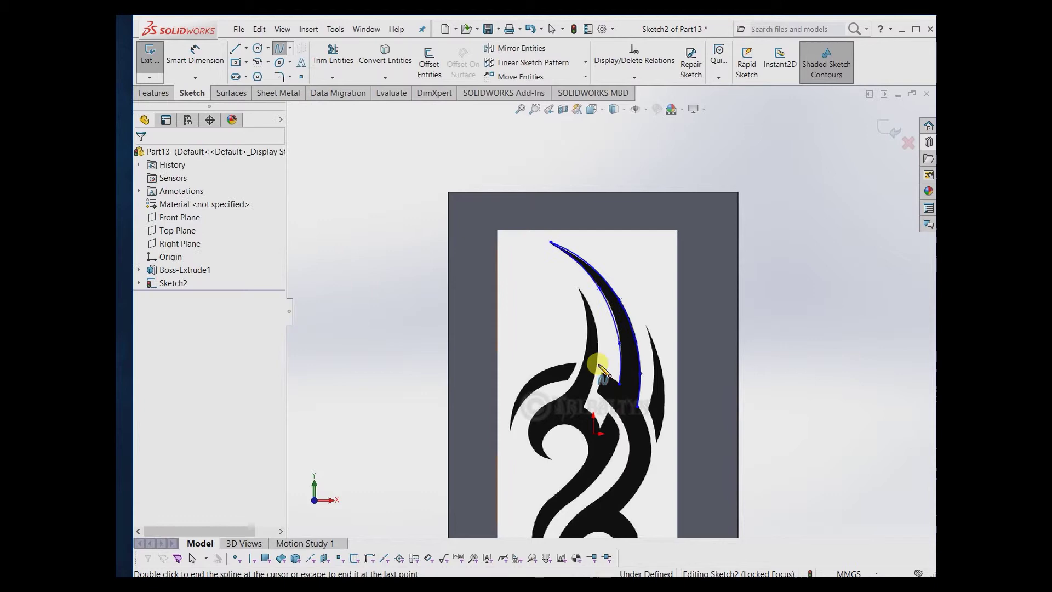
Step: Draw two short three-point splines along the upper and left edges of the barb at the base of the blade
scroll(616, 403, "down", 6)
left_click(565, 286)
left_click(599, 305)
left_click(630, 331)
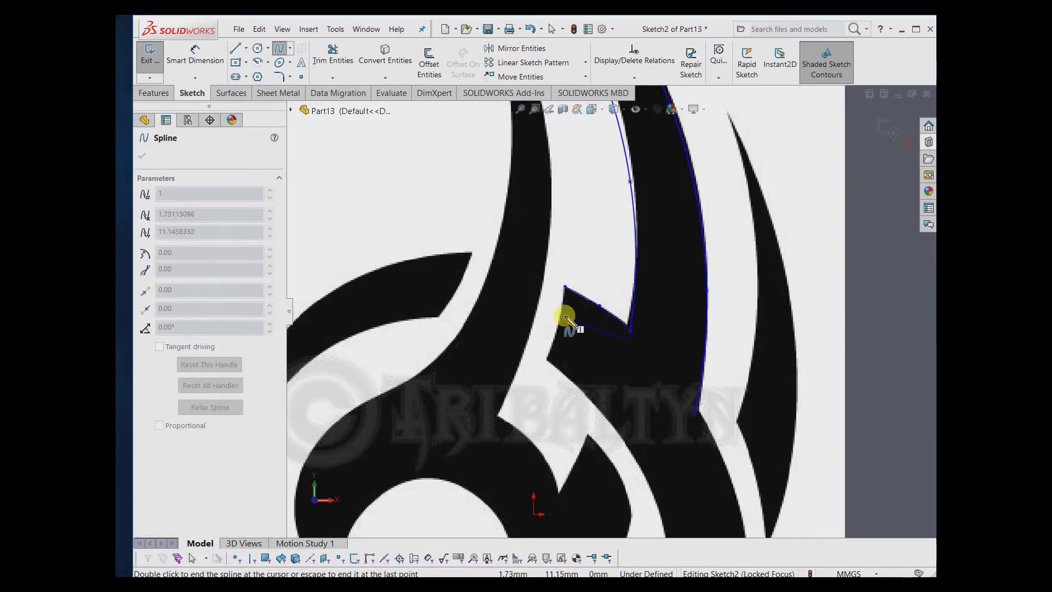
key("Escape")
left_click(565, 287)
left_click(560, 319)
double_click(547, 360)
Step: Draw a long spline from the barb's lower corner along the main shape's left edge down to its bottom tip
middle_click_drag(548, 362, 576, 312, "ctrl")
left_click(575, 310)
scroll(611, 323, "up", 4)
left_click(617, 332)
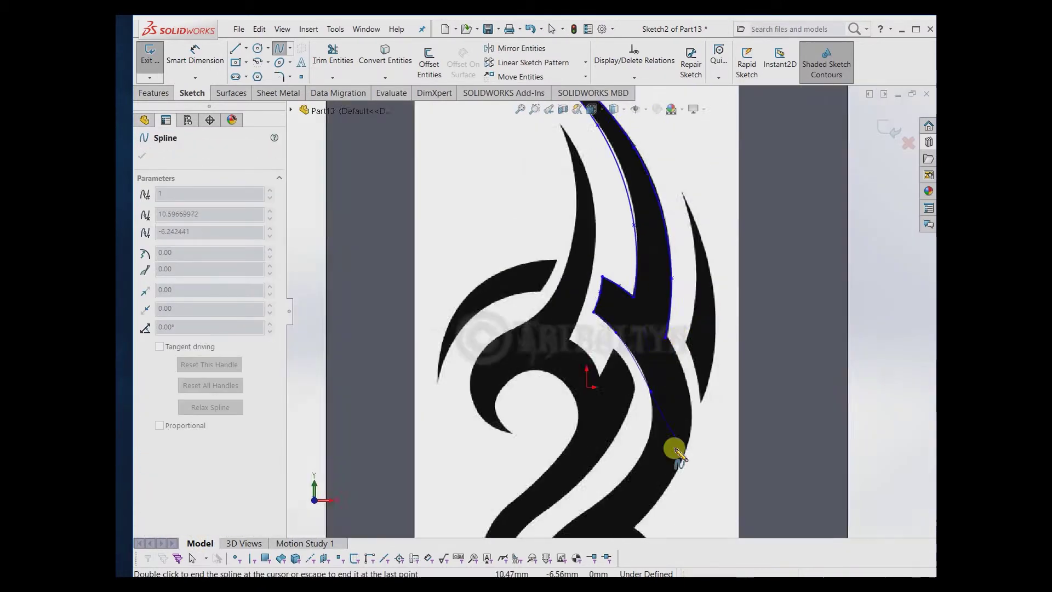
scroll(675, 448, "up", 2)
left_click(615, 387)
left_click(574, 417)
left_click(547, 450)
left_click(537, 487)
middle_click_drag(544, 512, 575, 387, "ctrl")
left_click(576, 402)
double_click(597, 431)
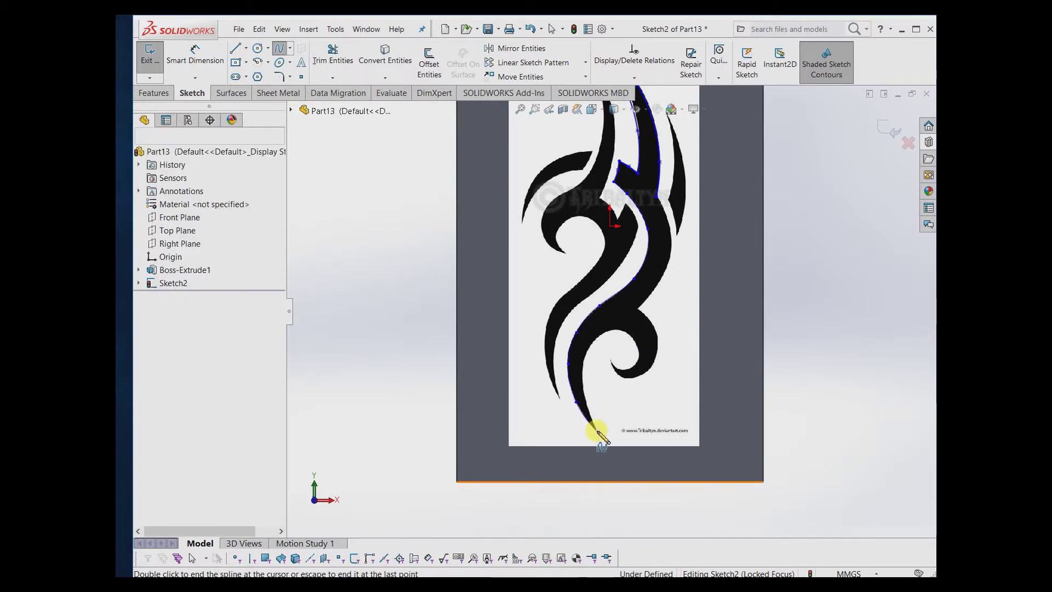
Step: Draw a spline from the bottom tip up the right edge of the tail and around the inside of the lower curl to its tip
left_click(597, 431)
left_click(586, 402)
left_click(584, 357)
left_click(610, 332)
left_click(634, 342)
left_click(634, 368)
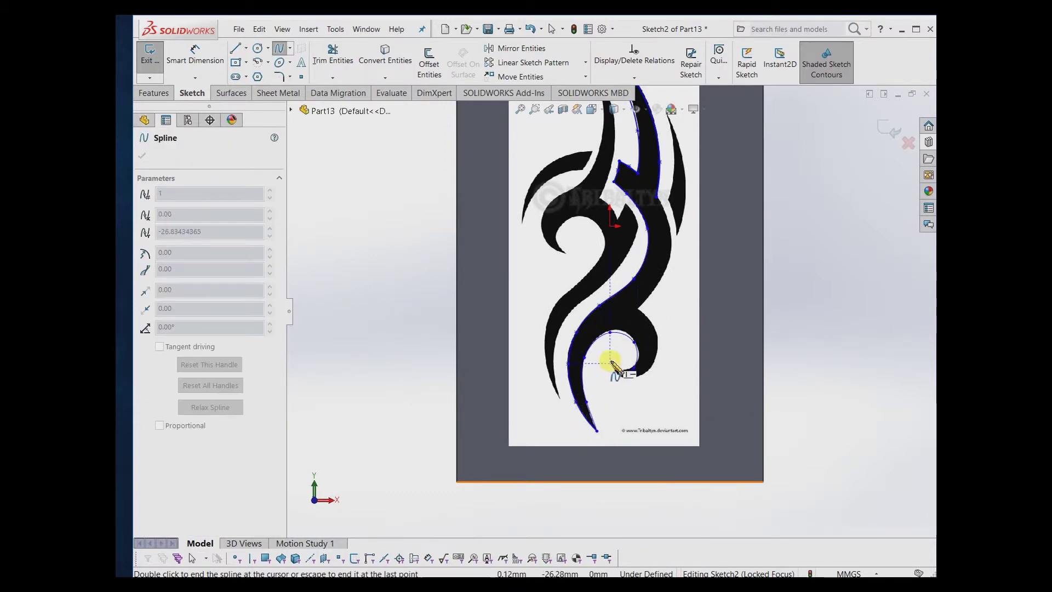
double_click(610, 363)
Step: Draw a six-point spline from the lower curl's tip around its outer edge up to the notch in the main shape's right side
scroll(620, 388, "down", 7)
left_click(578, 296)
left_click(616, 341)
left_click(706, 330)
left_click(752, 230)
left_click(724, 140)
scroll(723, 140, "up", 2)
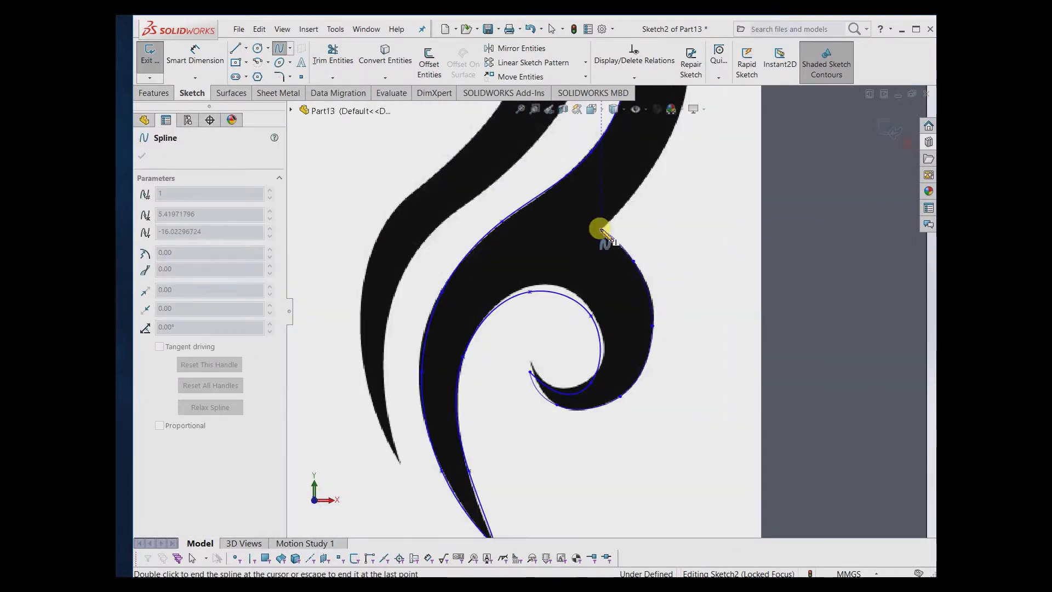
double_click(601, 229)
Step: Draw a spline from the notch up the main shape's right edge to the corner at the base of the tallest blade
left_click(602, 229)
left_click(644, 183)
scroll(644, 187, "up", 2)
left_click(618, 246)
double_click(602, 206)
Step: Draw a five-point spline from the second blade's upper tip down its right edge to the corner at its base
scroll(601, 206, "up", 2)
scroll(539, 156, "down", 2)
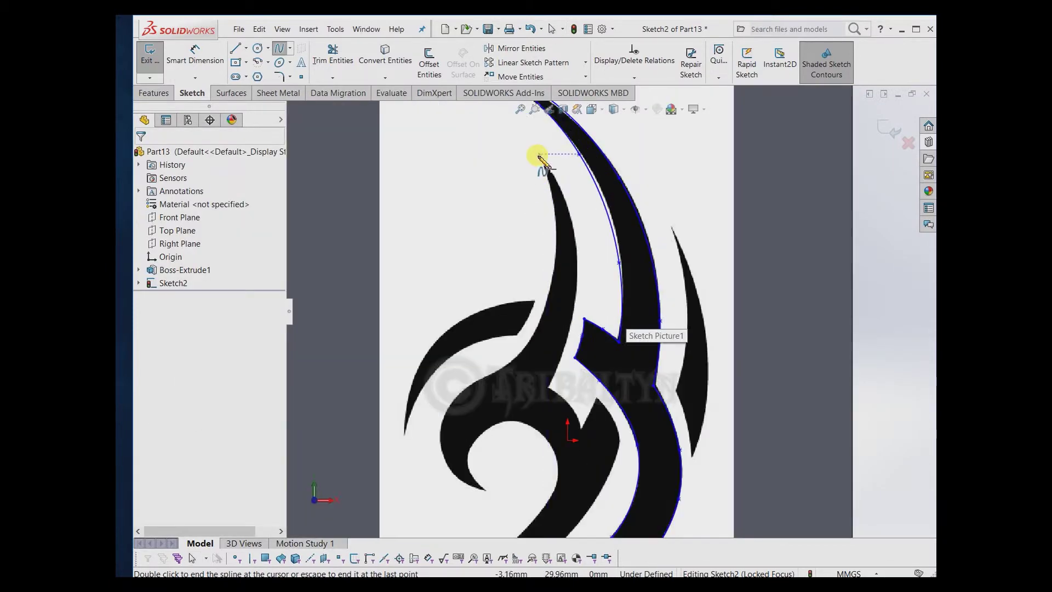
left_click(539, 154)
left_click(571, 224)
left_click(574, 289)
left_click(568, 342)
double_click(548, 389)
Step: Draw two short splines around the V-shaped notch, from the second blade's base corner down to its vertex and up to the adjacent peak
left_click(548, 388)
left_click(568, 402)
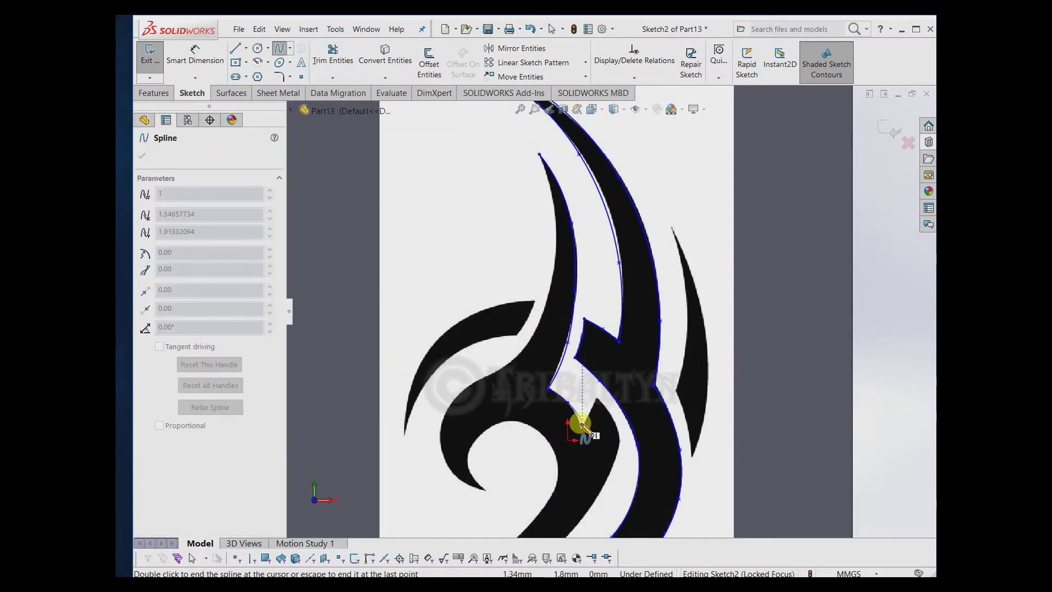
double_click(583, 428)
scroll(591, 439, "down", 7)
left_click(597, 367)
double_click(655, 251)
Step: Draw a long spline from the peak down the right edge of the left S-shaped stroke to the tip of its tail
left_click(655, 252)
left_click(694, 303)
left_click(735, 401)
scroll(735, 402, "up", 2)
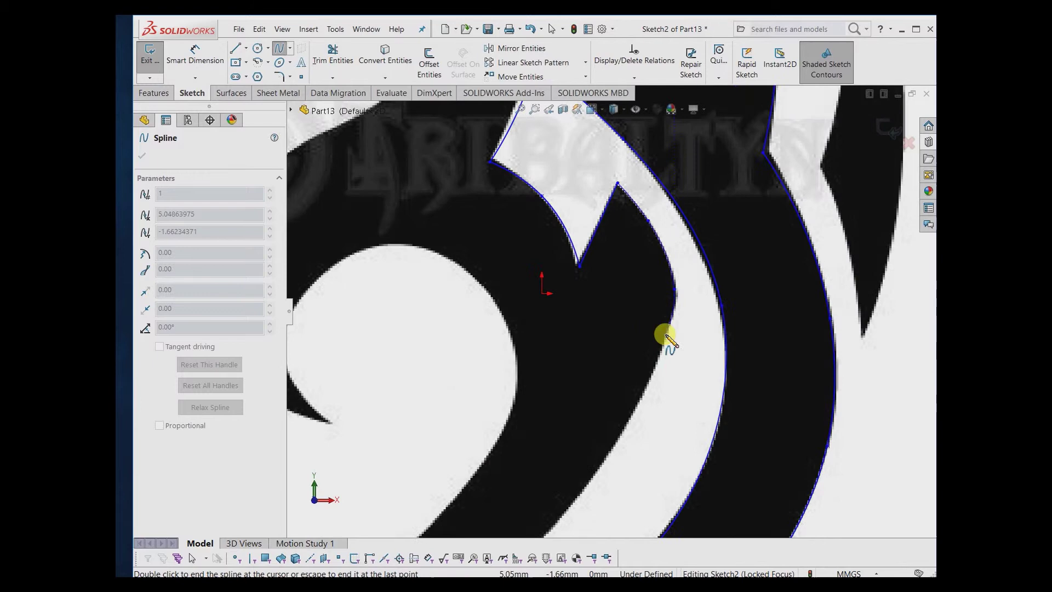
left_click(666, 335)
scroll(614, 356, "up", 3)
left_click(570, 369)
scroll(619, 324, "up", 4)
scroll(479, 468, "down", 2)
left_click(562, 373)
left_click(560, 434)
double_click(572, 486)
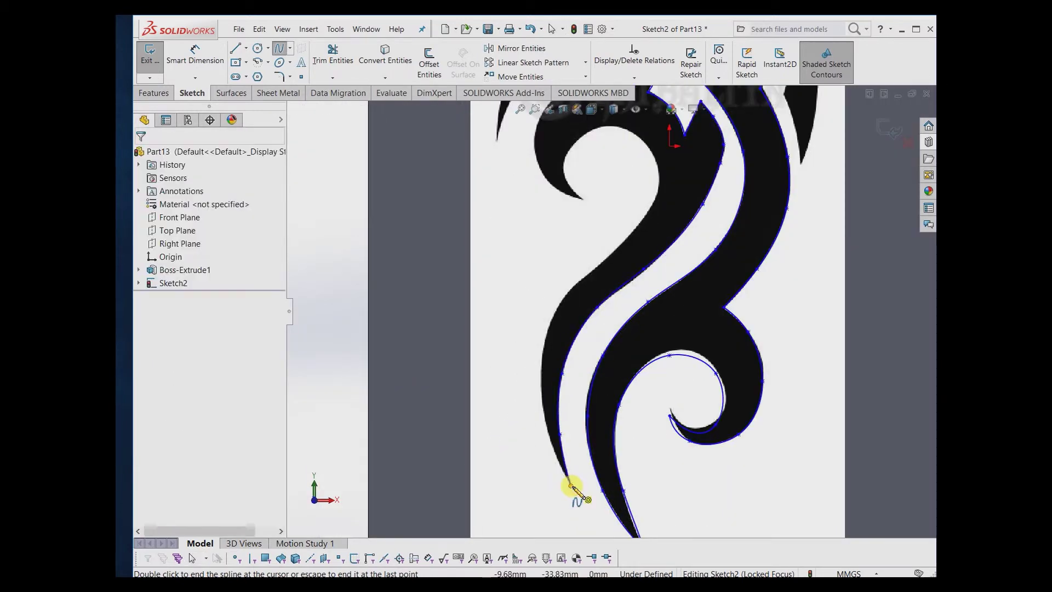
Step: Draw a spline from the tail tip up the left edge of the S-shaped stroke and around the inside of the upper curl to its tip
left_click(571, 486)
left_click(542, 409)
left_click(548, 332)
left_click(594, 269)
left_click(654, 203)
left_click(649, 146)
left_click(597, 127)
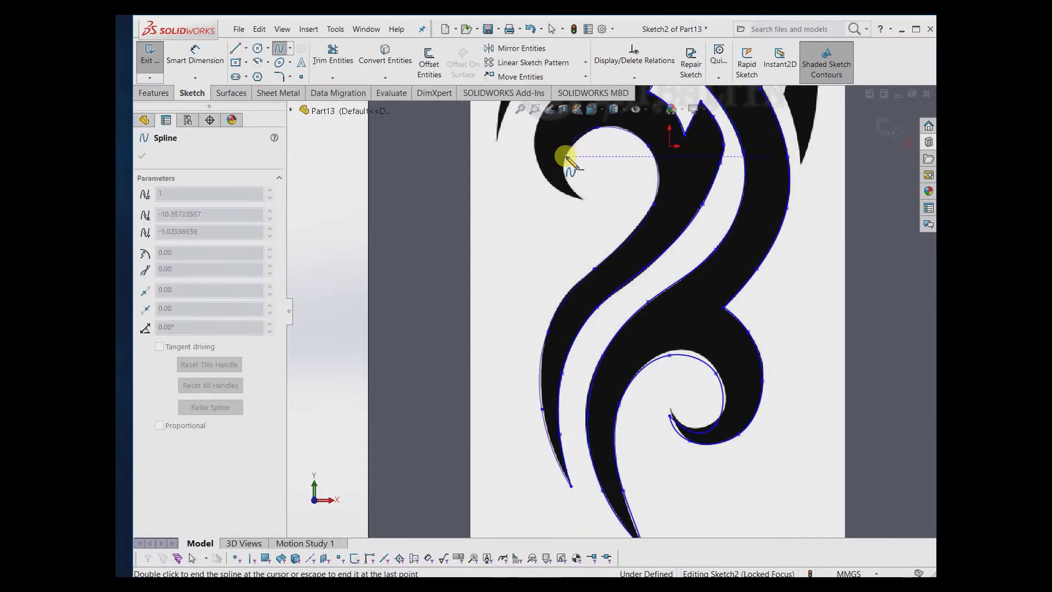
left_click(566, 156)
left_click(568, 181)
double_click(582, 198)
Step: Draw a spline from the upper curl's tip around its outer edge and up the left edge of the second blade to its upper tip
left_click(582, 199)
left_click(556, 186)
left_click(536, 147)
scroll(536, 146, "up", 1)
left_click(575, 262)
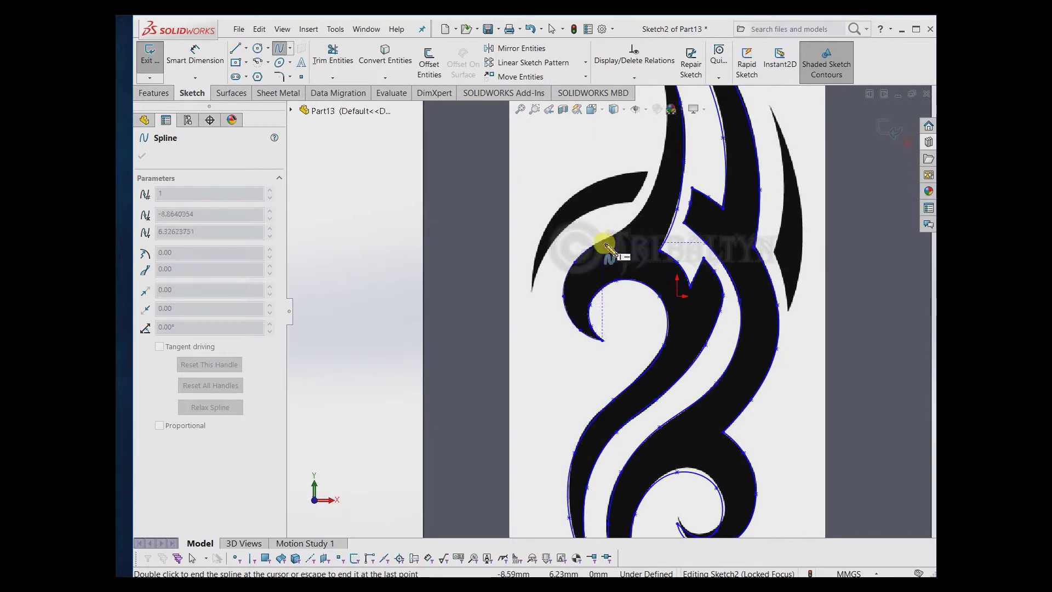
left_click(663, 157)
middle_click_drag(663, 157, 625, 289, "ctrl")
double_click(616, 172)
Step: Draw a short three-point spline across the blunt right end of the separate left crescent
scroll(616, 304, "up", 4)
scroll(614, 316, "down", 7)
left_click(627, 270)
left_click(618, 299)
double_click(598, 326)
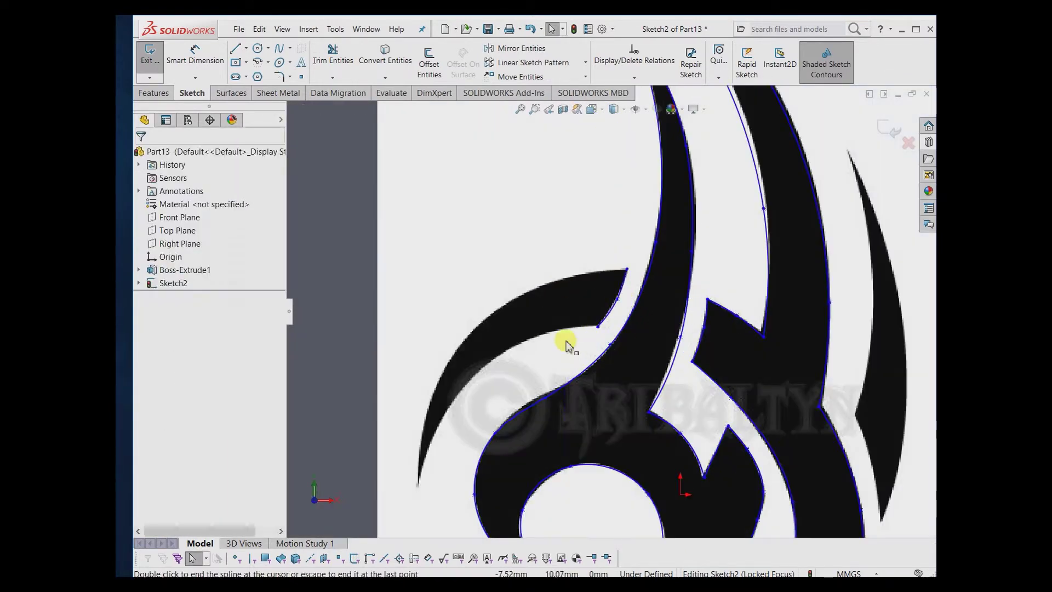
Step: Draw splines along the left crescent's lower edge to its pointed tip and back along its upper edge to the blunt end's upper corner
left_click(563, 331)
left_click(504, 351)
left_click(453, 404)
left_click(418, 485)
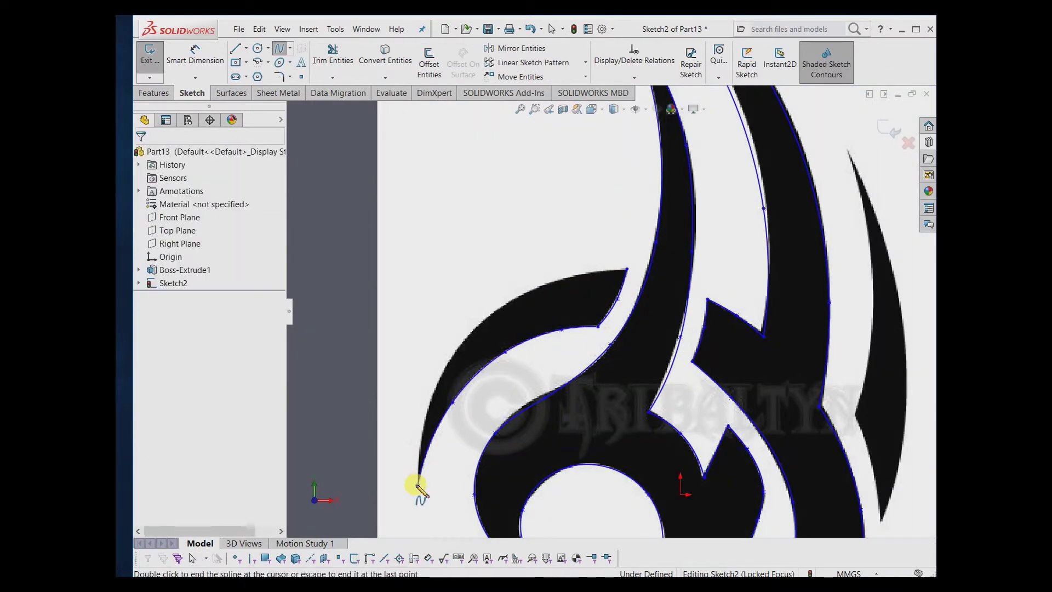
left_click(467, 338)
left_click(551, 283)
double_click(627, 270)
Step: Draw a four-point spline along the outer edge of the separate right blade, from its upper tip to its lower tip
scroll(732, 212, "up", 1)
left_click(723, 191)
left_click(761, 294)
left_click(774, 387)
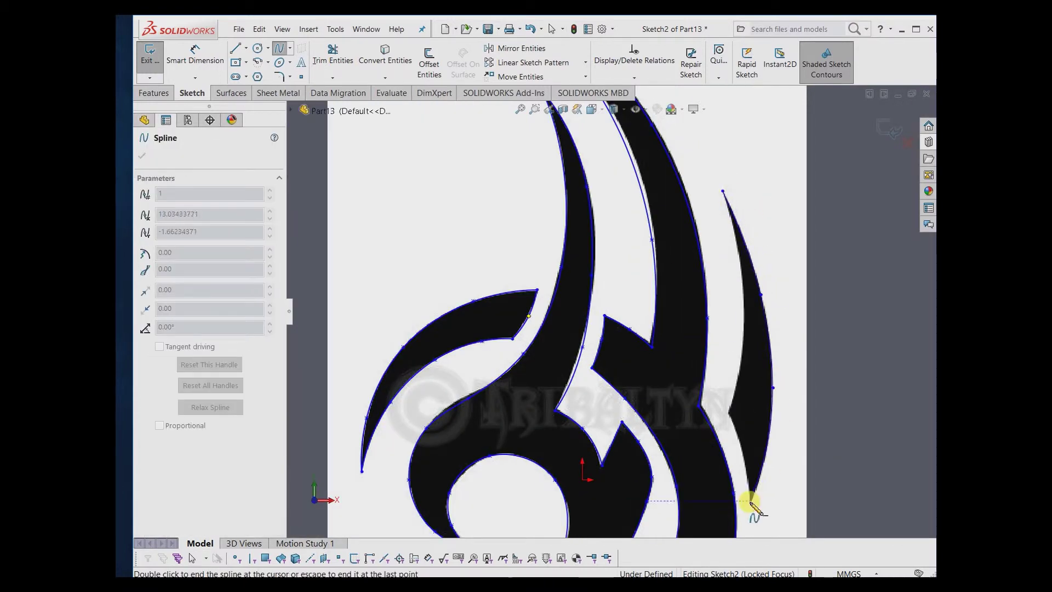
double_click(750, 502)
Step: Close the right blade's outline with two splines along its inner edge, from the lower tip to the corner and on to the upper tip
left_click(750, 501)
double_click(729, 412)
left_click(730, 412)
left_click(743, 274)
double_click(723, 191)
key("Escape")
scroll(626, 341, "up", 6)
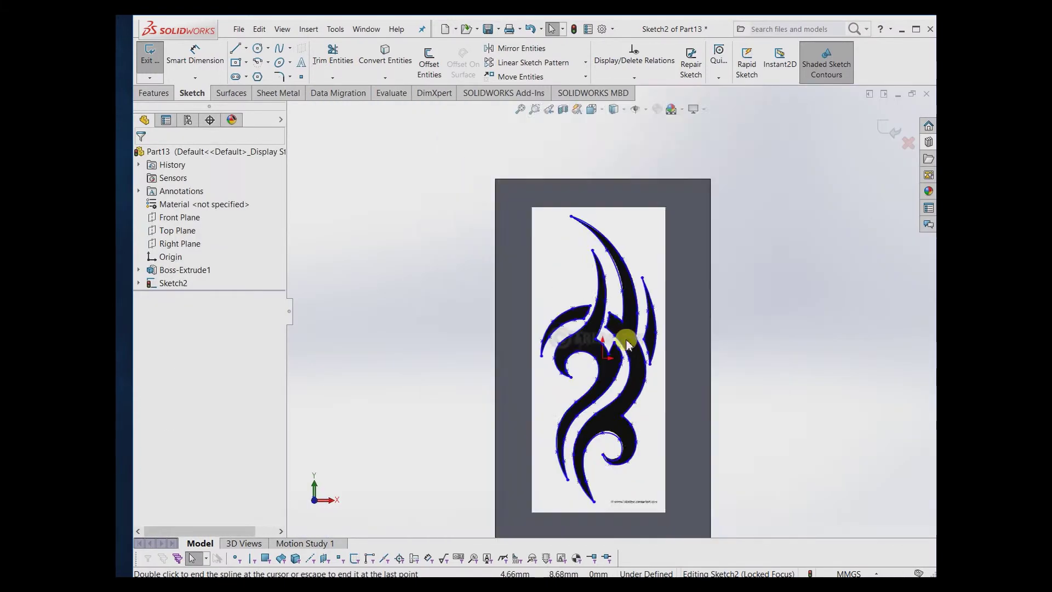
Step: Reshape the lower curl's splines by moving their points and tangent handles to follow the picture's edges
scroll(605, 451, "down", 8)
left_click(587, 280)
left_click_drag(587, 280, 585, 264)
left_click_drag(741, 338, 747, 333)
left_click_drag(631, 257, 650, 254)
scroll(651, 254, "up", 1)
left_click_drag(645, 395, 658, 371)
left_click_drag(514, 371, 520, 352)
left_click_drag(575, 389, 554, 423)
left_click_drag(519, 388, 525, 396)
scroll(599, 402, "up", 3)
scroll(680, 165, "down", 5)
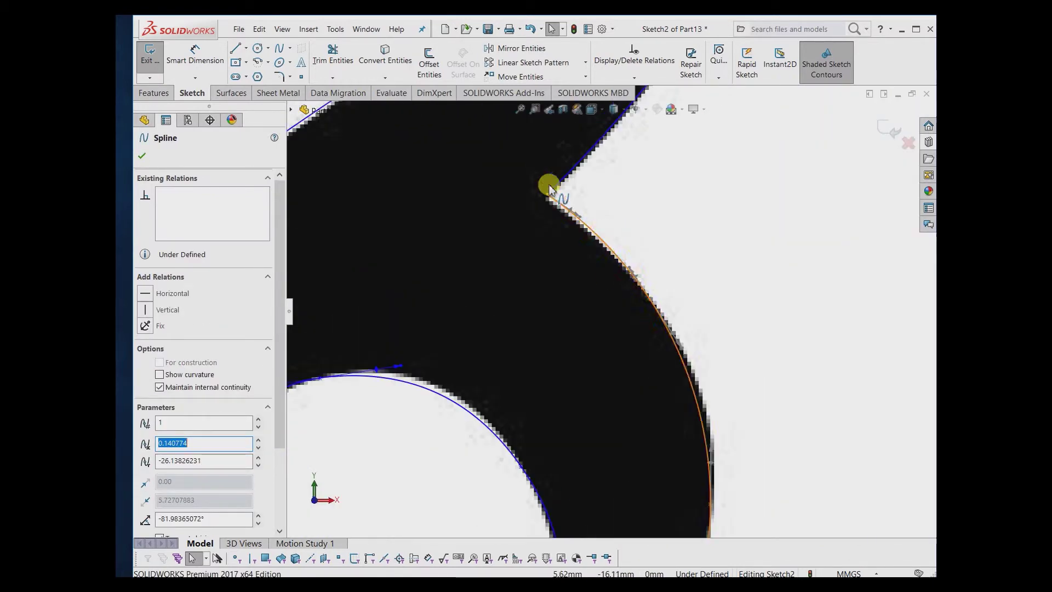
left_click(549, 189)
scroll(592, 207, "up", 5)
Step: Move the spline points along the tallest blade's left edge to match the picture
scroll(554, 240, "down", 4)
scroll(645, 437, "up", 2)
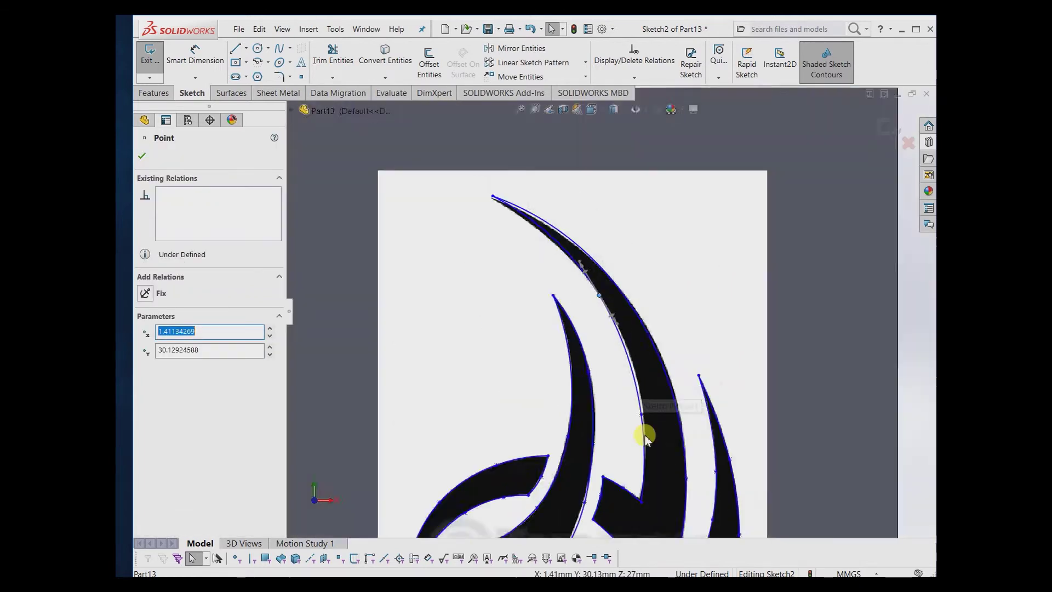
scroll(647, 437, "down", 5)
left_click_drag(632, 374, 637, 373)
scroll(634, 363, "up", 6)
scroll(497, 132, "down", 6)
left_click_drag(488, 198, 486, 205)
Step: Move the spline point near the base of the second blade's right edge onto the picture's edge
scroll(603, 188, "up", 9)
scroll(635, 328, "down", 8)
left_click_drag(618, 282, 612, 285)
scroll(608, 299, "up", 6)
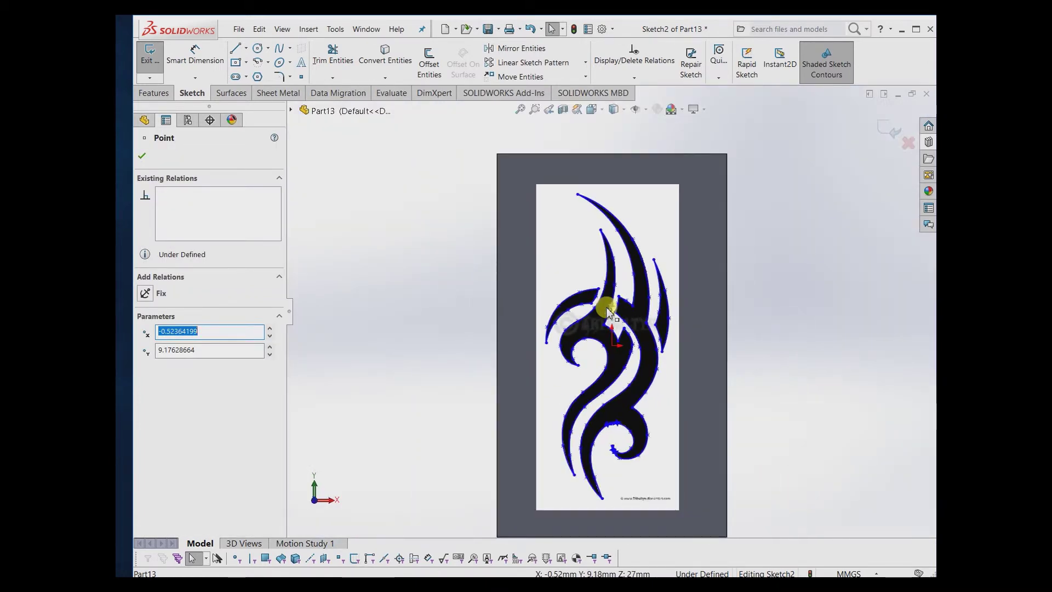
Step: Select all the traced splines and start making a sketch block from them
left_click(786, 301)
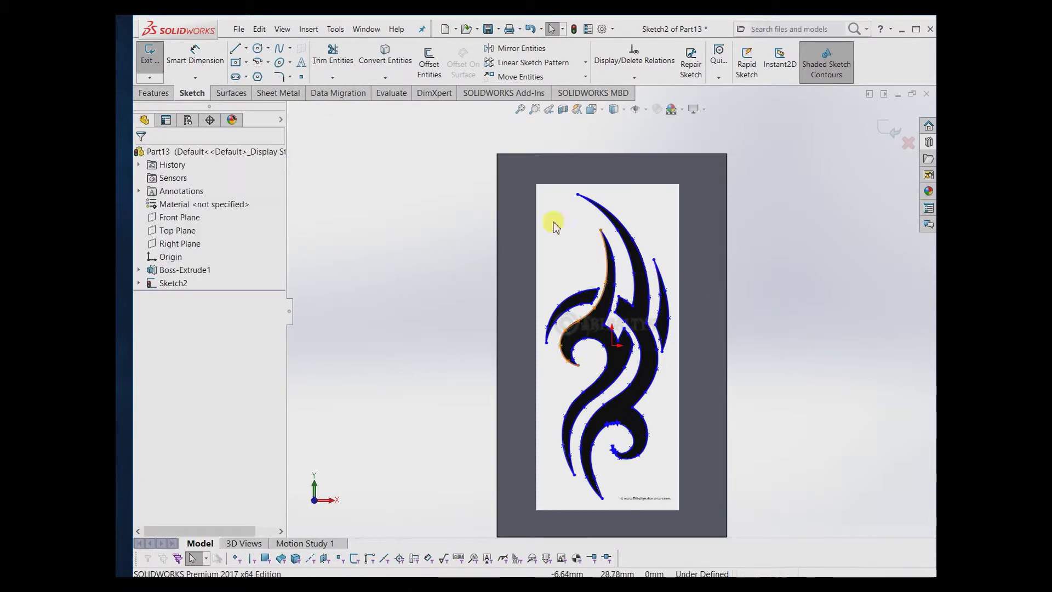
left_click_drag(476, 139, 731, 531)
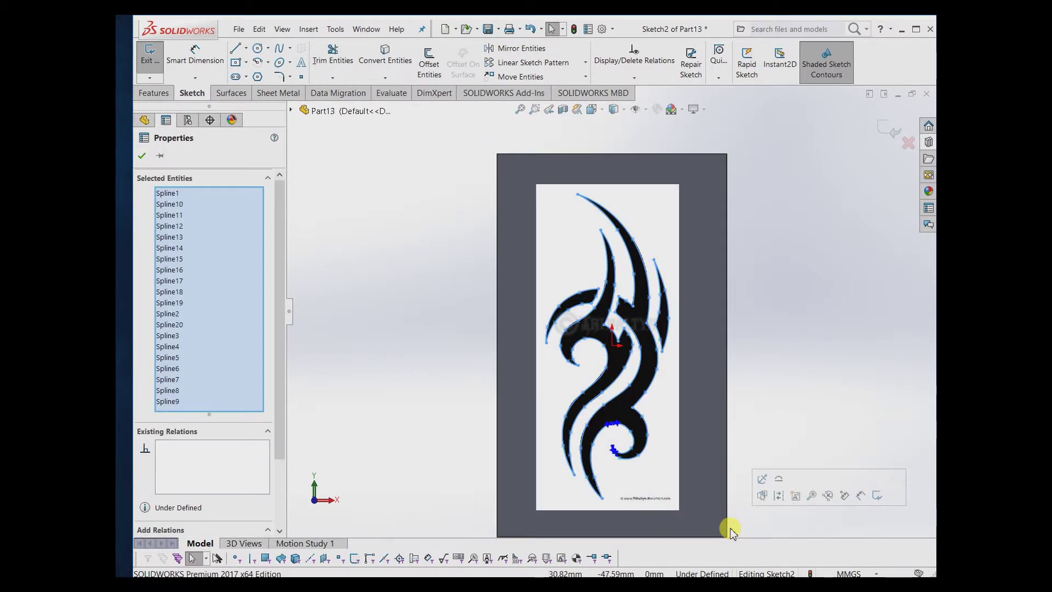
left_click(795, 496)
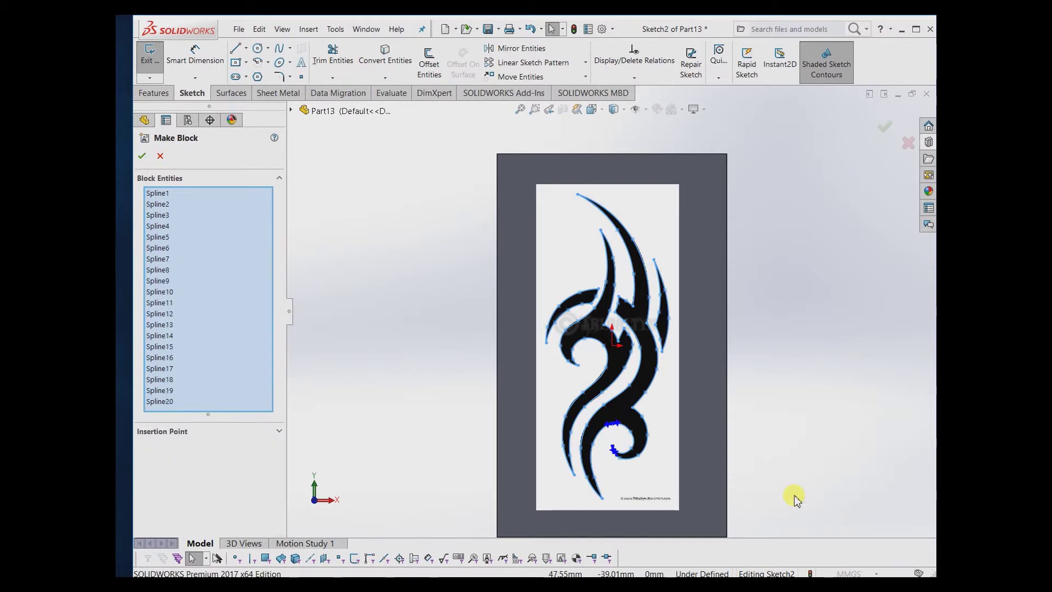